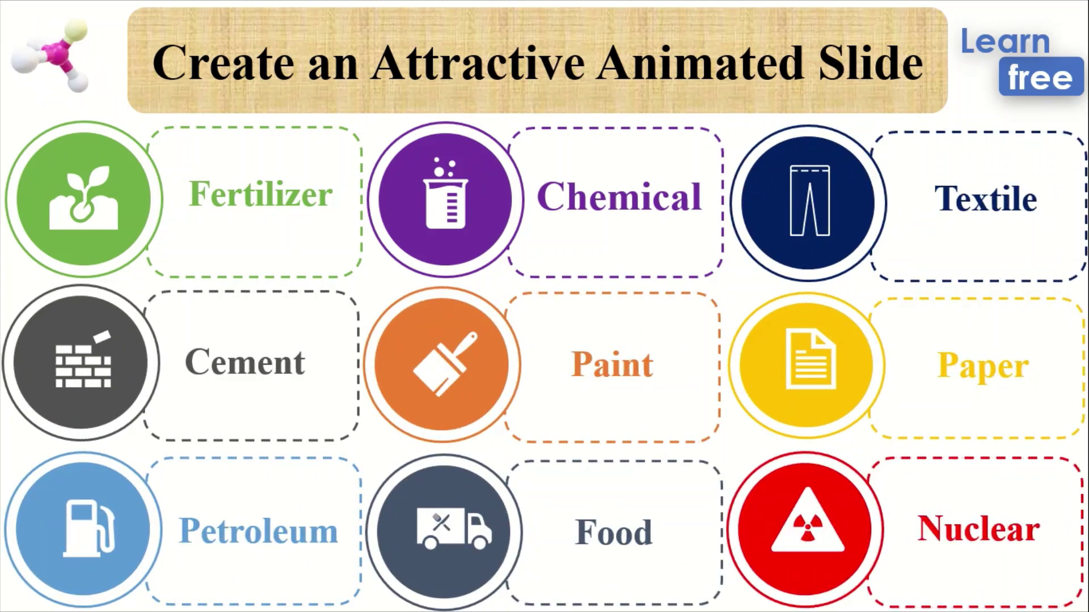
End the slide show and return to Normal view for editing
key("Escape")
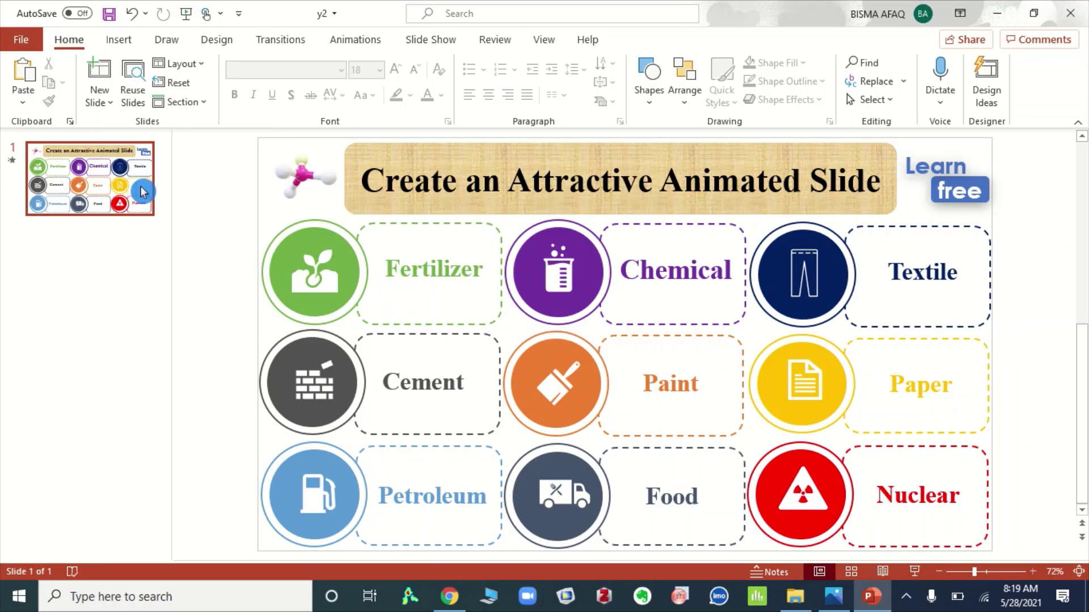
Add a Blank-layout slide 2 and draw an oval circle near its top-left
left_click(102, 101)
left_click(128, 317)
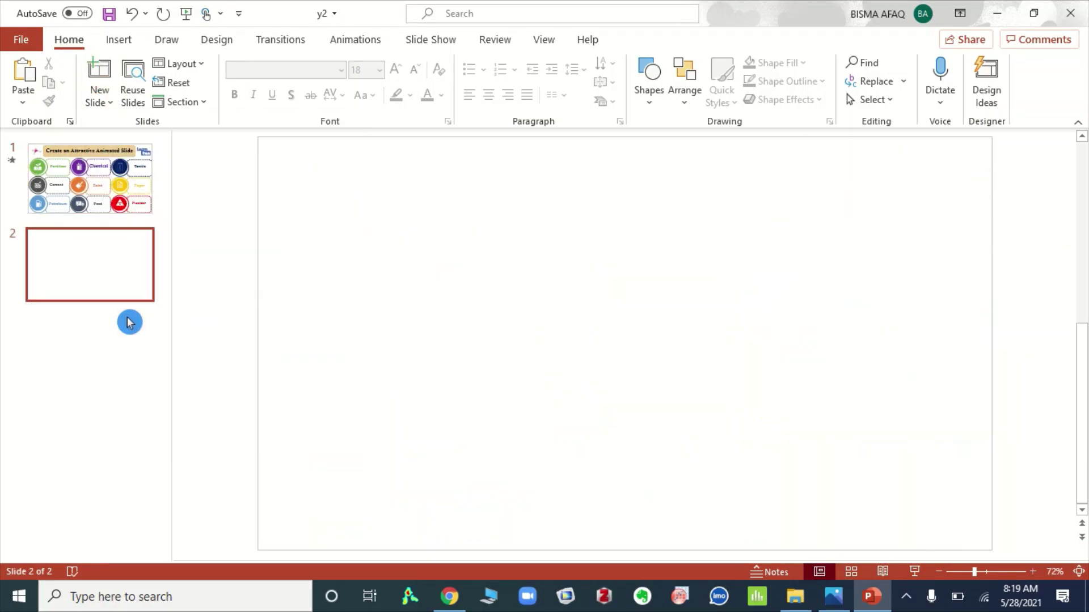
left_click(118, 39)
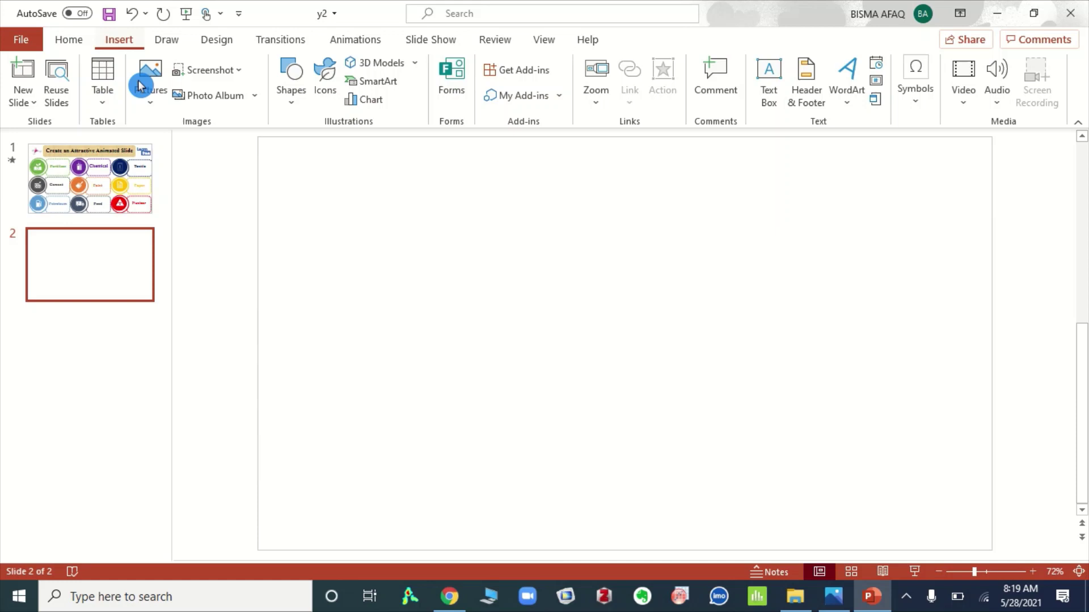
left_click(293, 101)
left_click(301, 306)
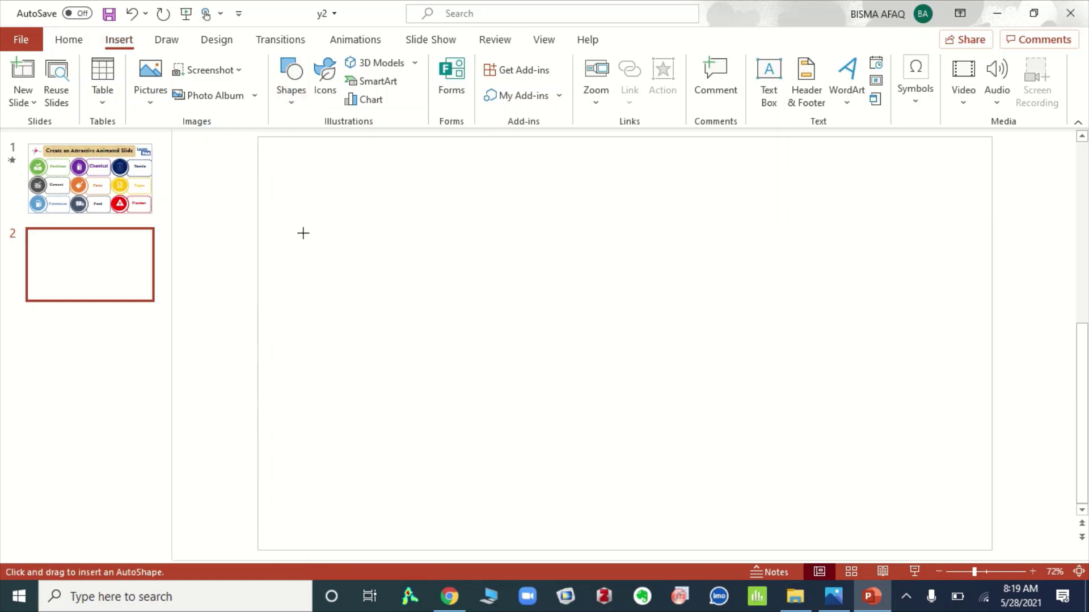
left_click_drag(314, 203, 413, 306)
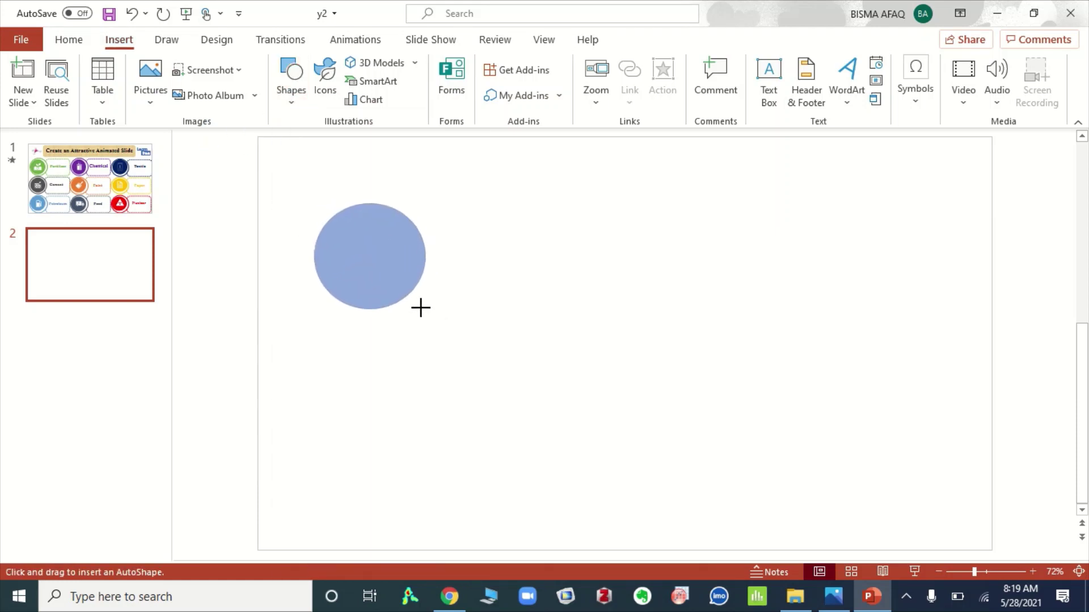
Give the circle a white fill and a thin green outline
right_click(400, 275)
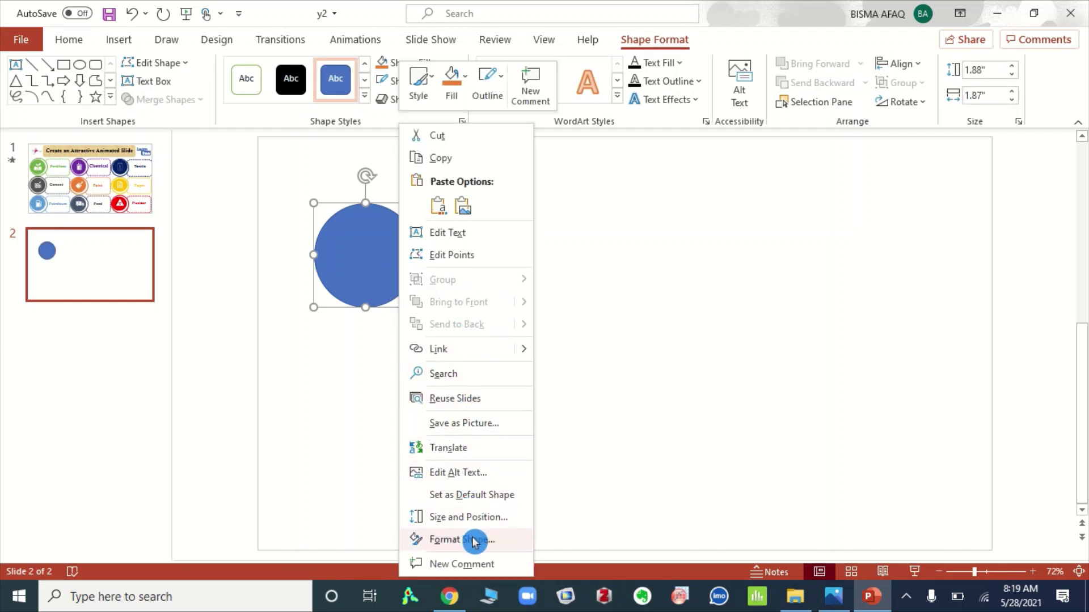
left_click(474, 540)
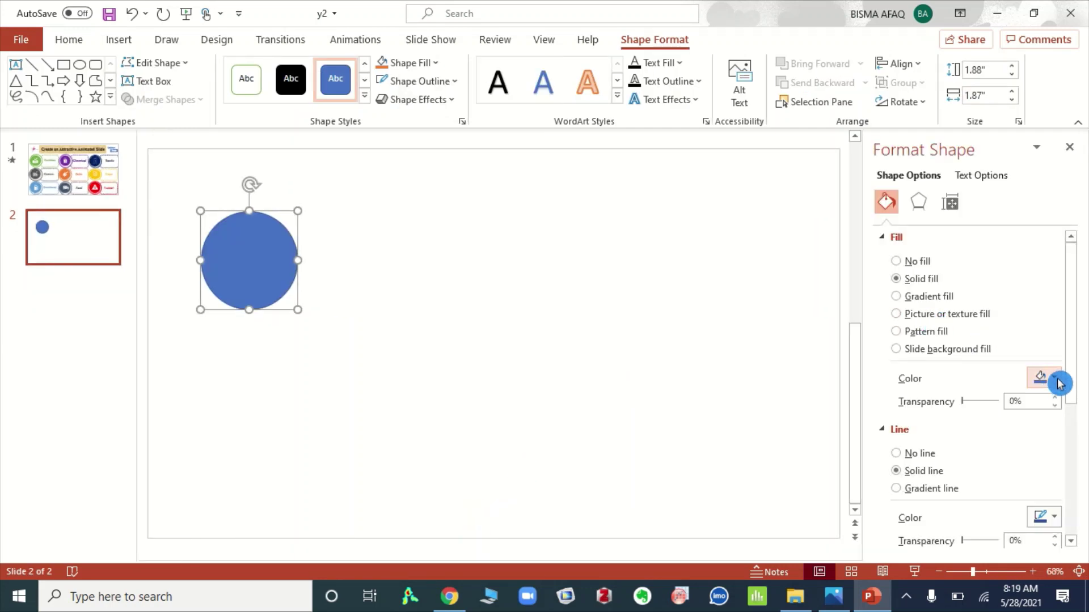
left_click(1055, 379)
left_click(961, 165)
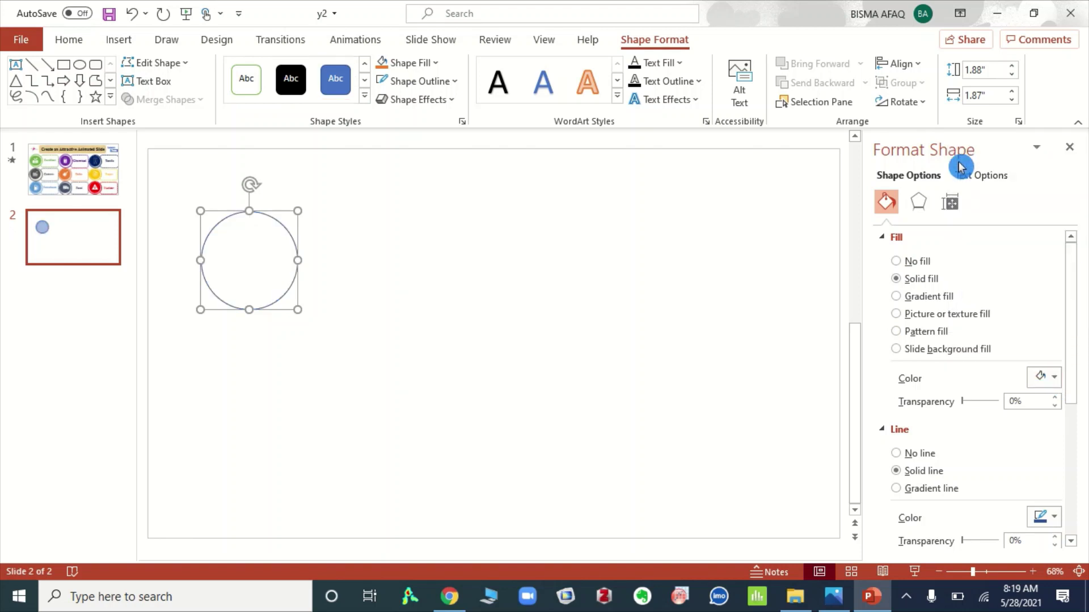
left_click_drag(1071, 294, 1070, 379)
left_click(1056, 380)
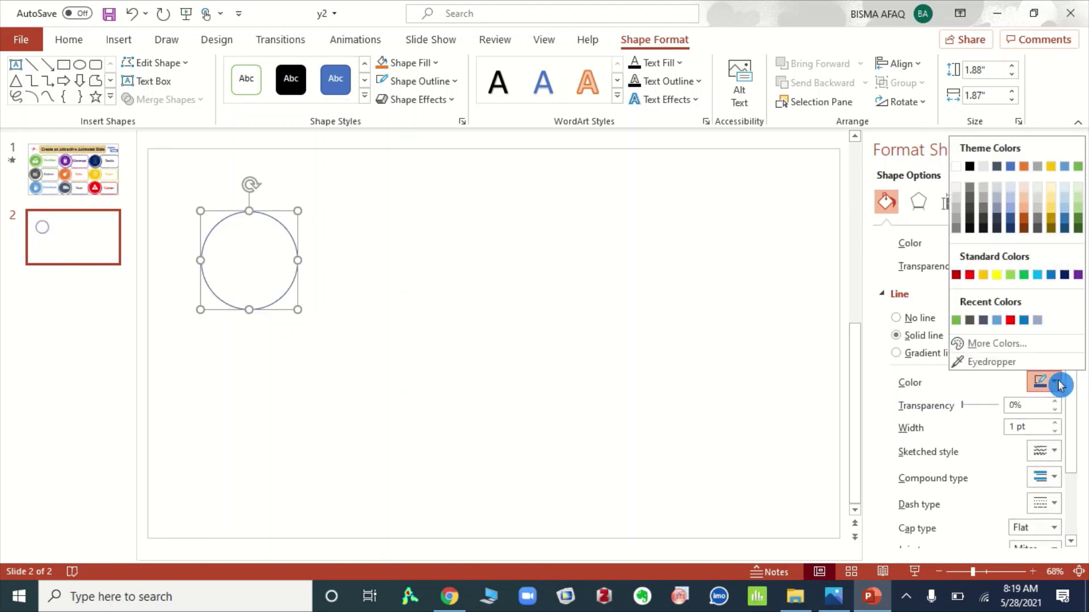
left_click(1076, 168)
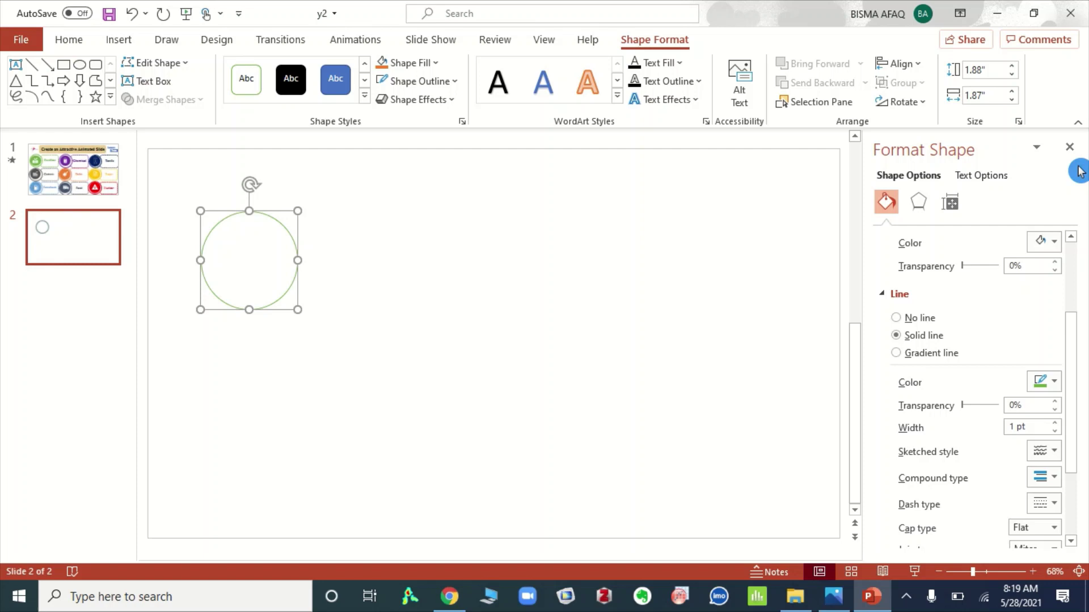
left_click(475, 263)
Move the circle closer to the slide's top-left corner and close the formatting pane
left_click_drag(292, 287, 242, 264)
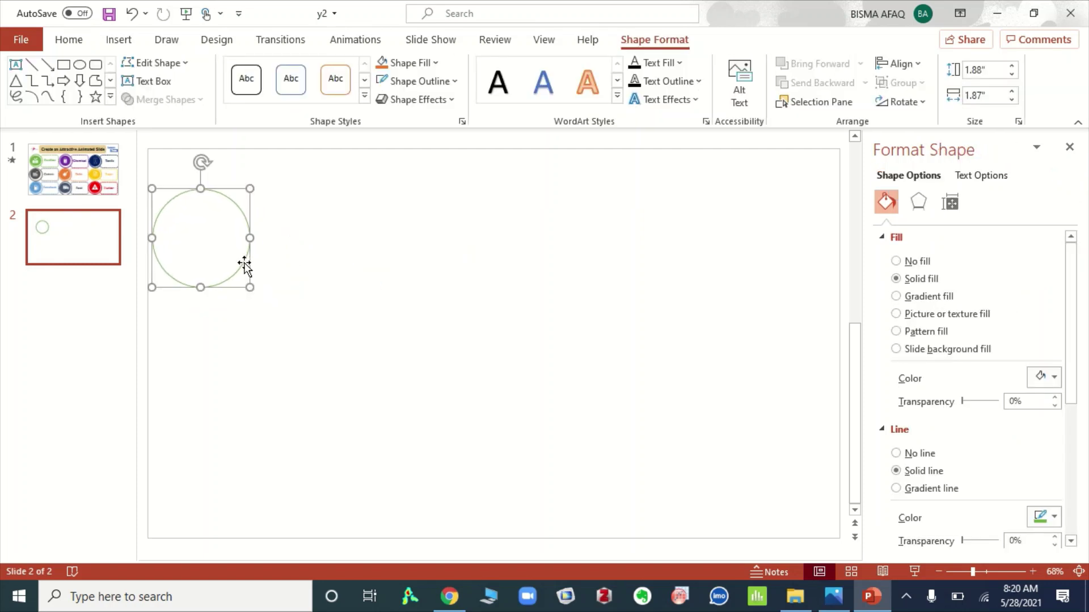
left_click(343, 278)
left_click(1069, 147)
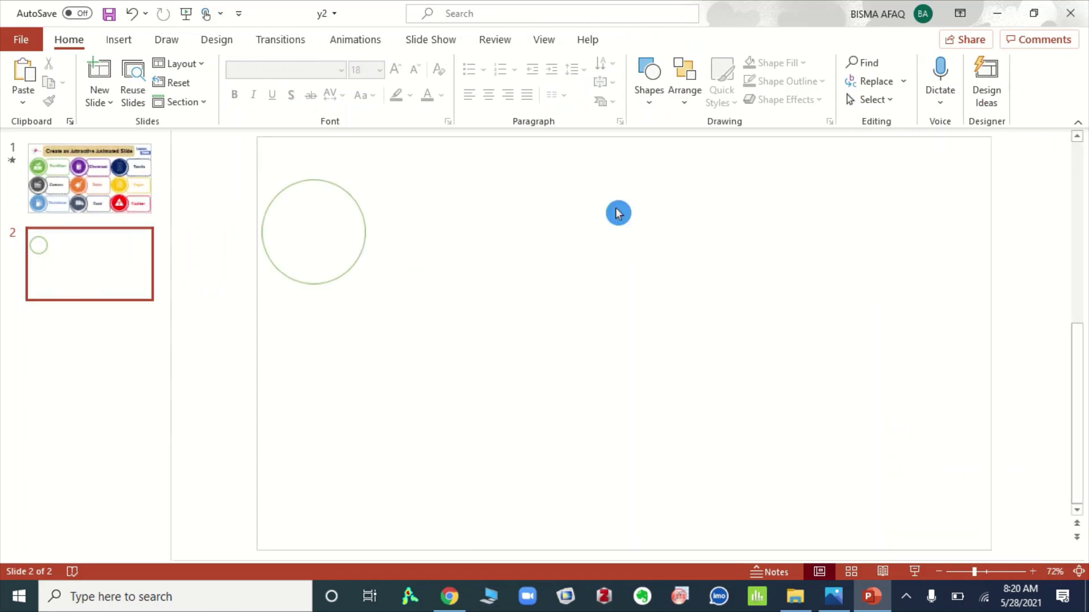
Duplicate the circle with Ctrl+D and shrink the copy inside the original as an inner circle
left_click(335, 278)
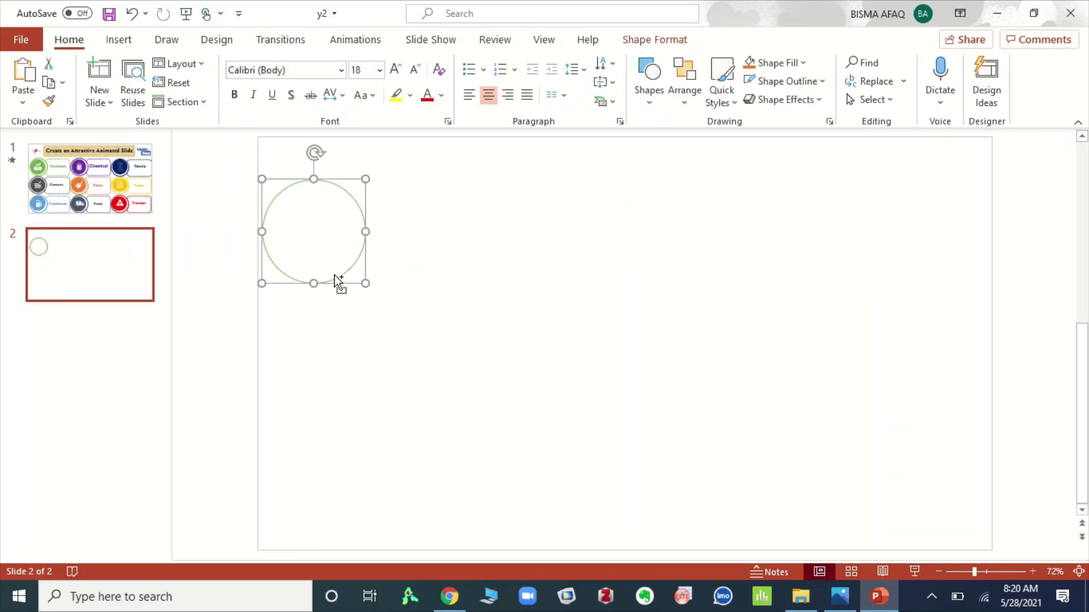
key("ctrl+d")
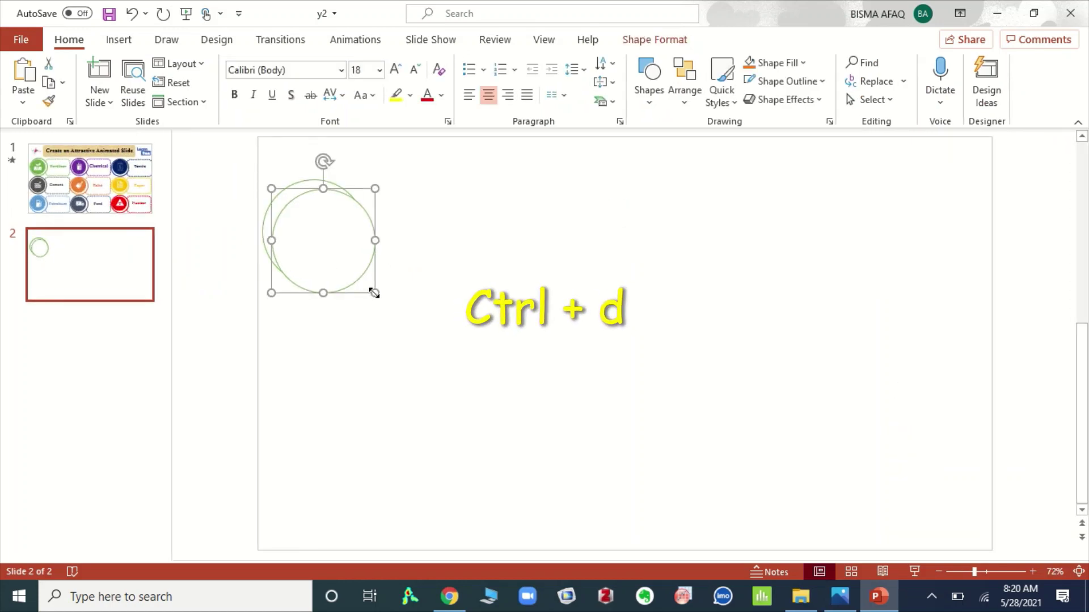
left_click_drag(374, 293, 354, 270)
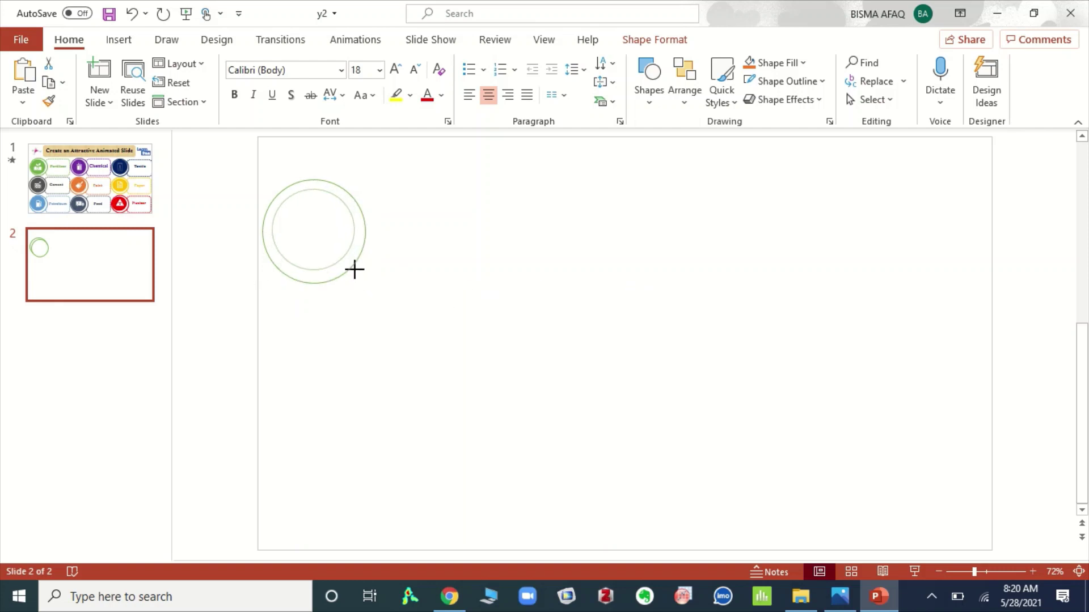
left_click(424, 261)
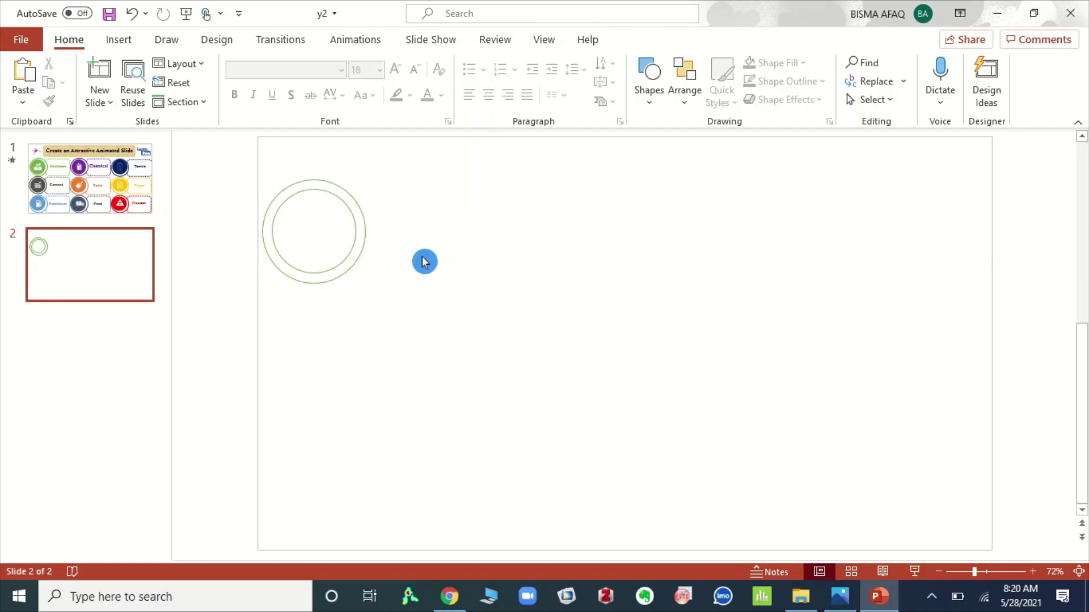
Fill the inner circle solid green and set its outline to No line
left_click(345, 255)
right_click(345, 255)
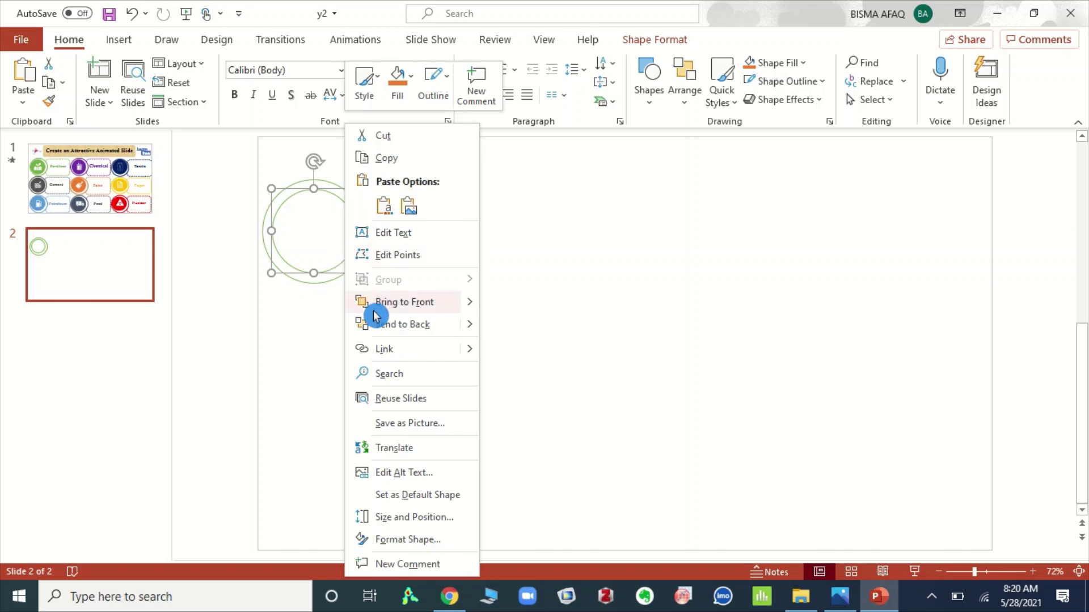
left_click(404, 538)
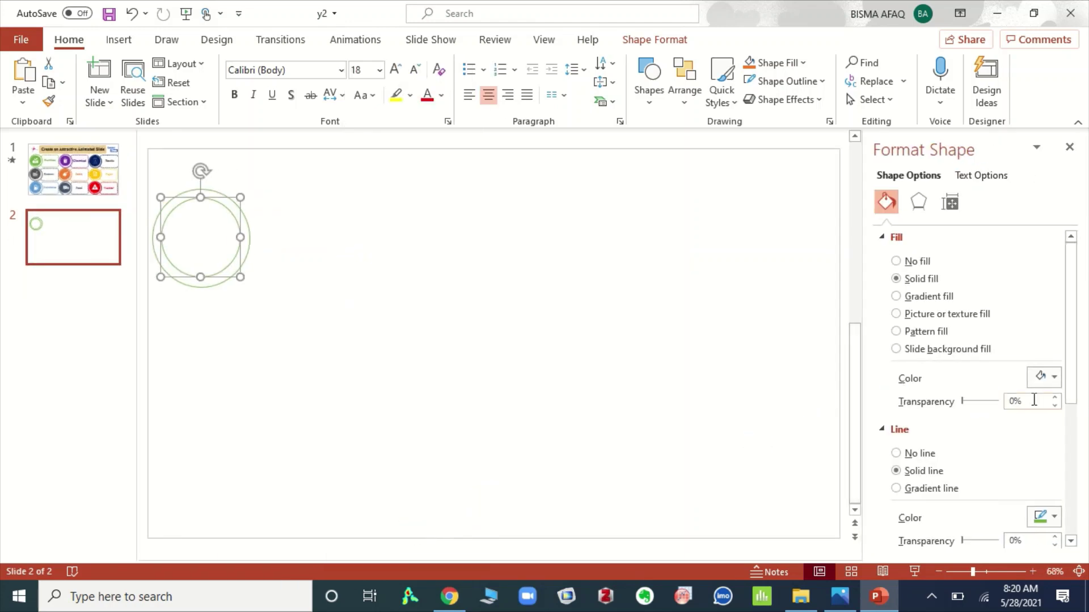
left_click(1054, 378)
left_click(1077, 170)
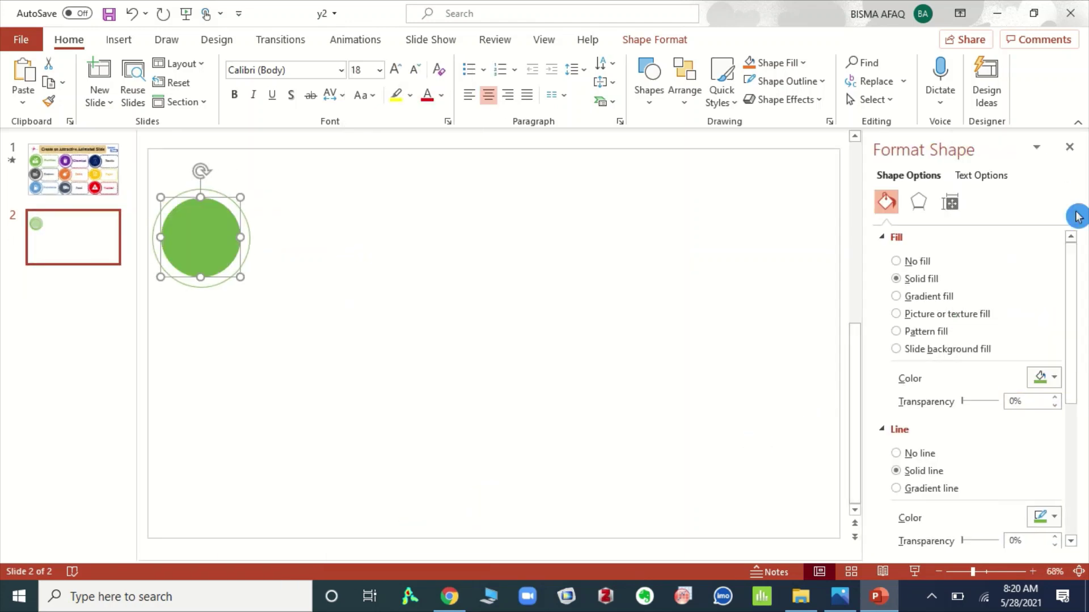
left_click_drag(1071, 265, 1072, 326)
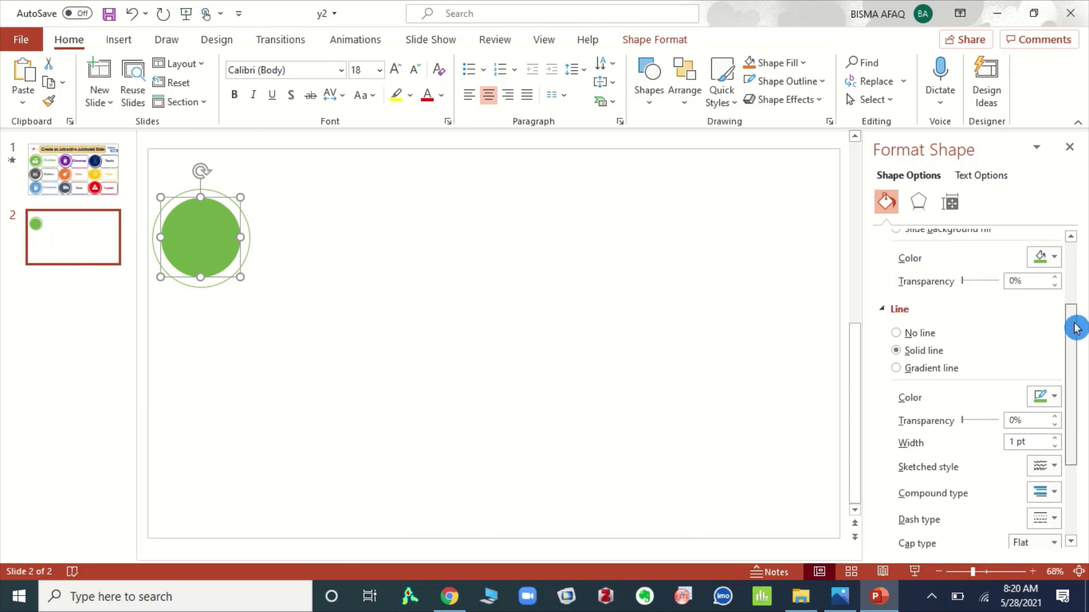
left_click(918, 326)
left_click(581, 357)
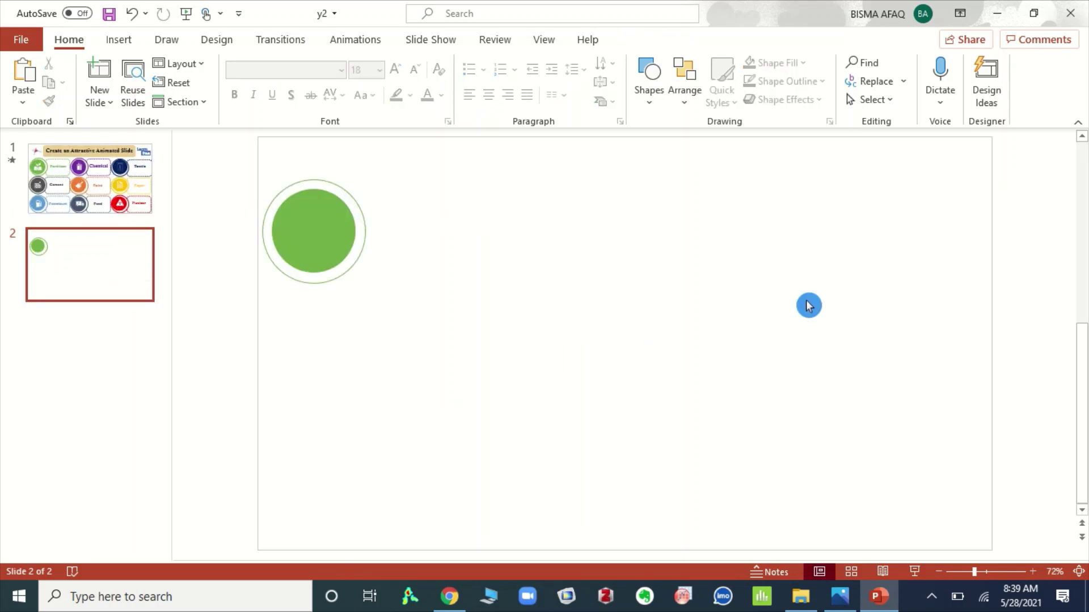
left_click(126, 44)
Insert the seedling-in-soil icon from the Nature And Outdoors icon category
left_click(325, 84)
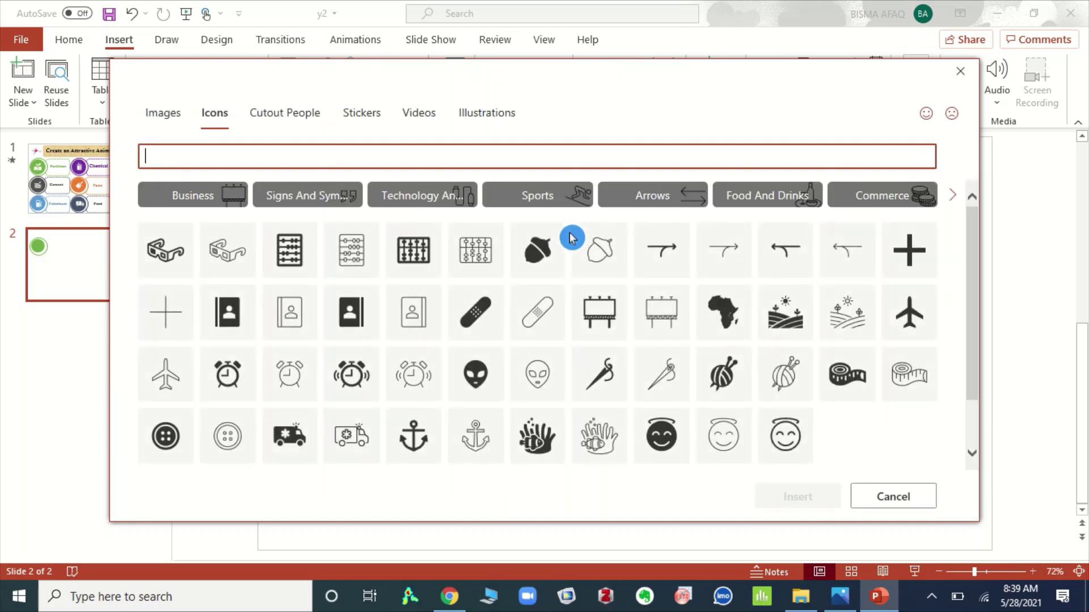
left_click(955, 196)
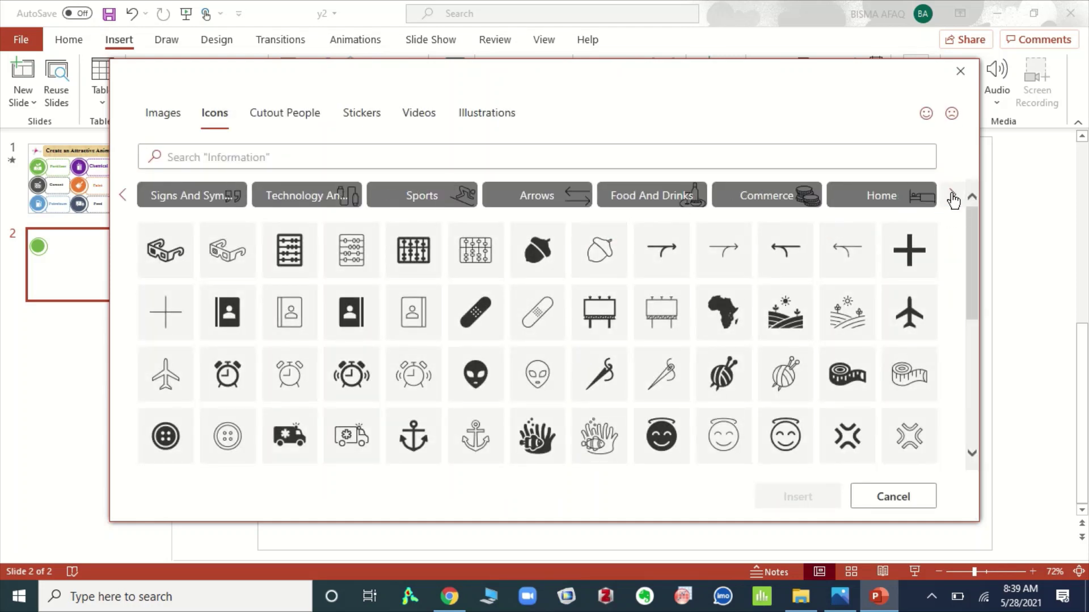
left_click(954, 198)
left_click(953, 196)
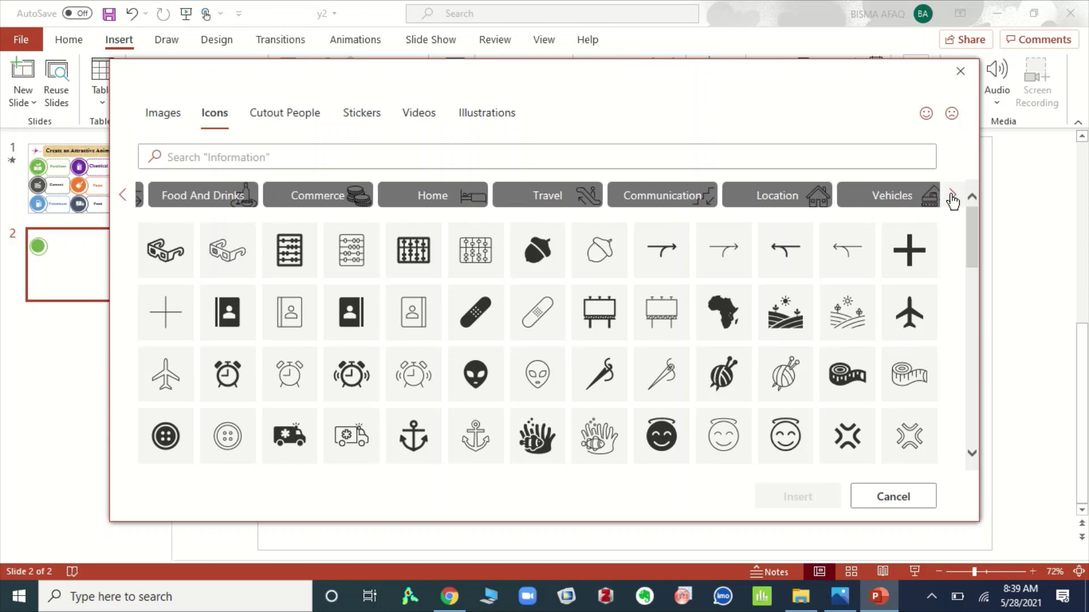
left_click(953, 196)
left_click(953, 196)
left_click(953, 196)
left_click(952, 196)
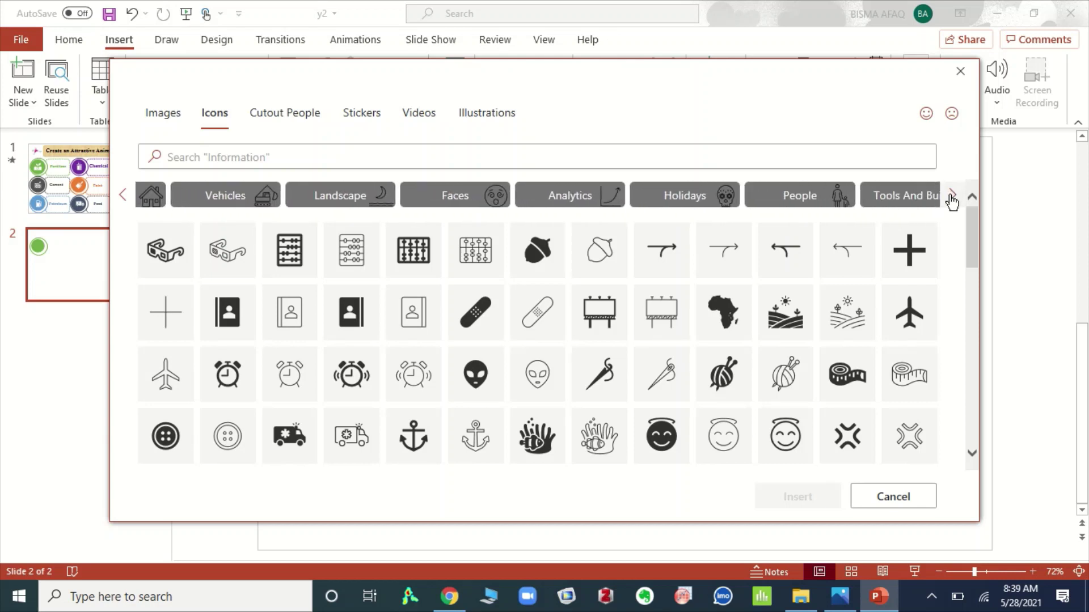
left_click(953, 196)
left_click(952, 197)
left_click(953, 196)
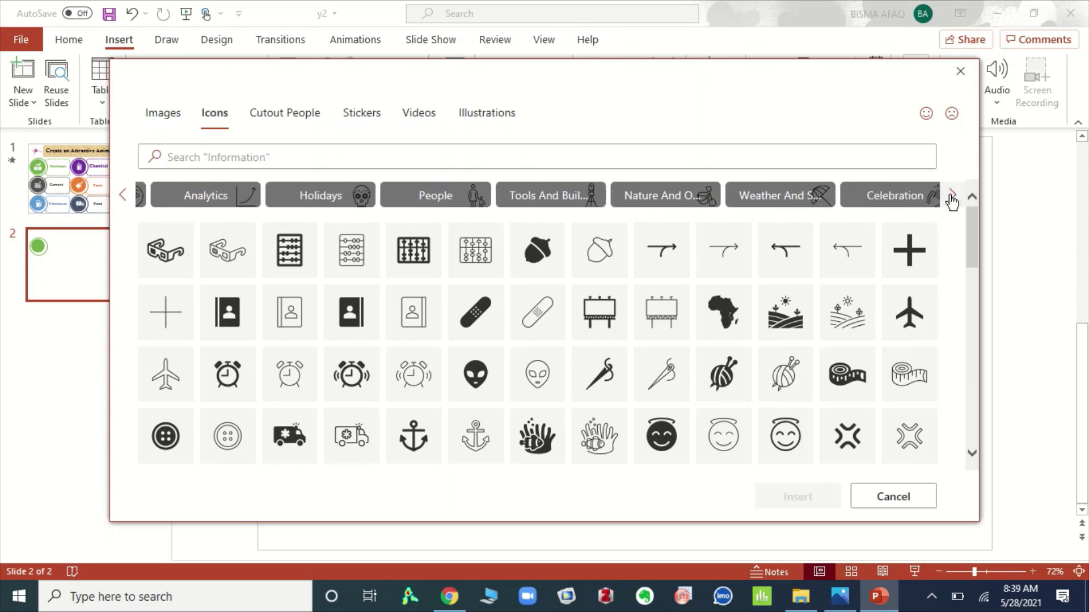
left_click(638, 198)
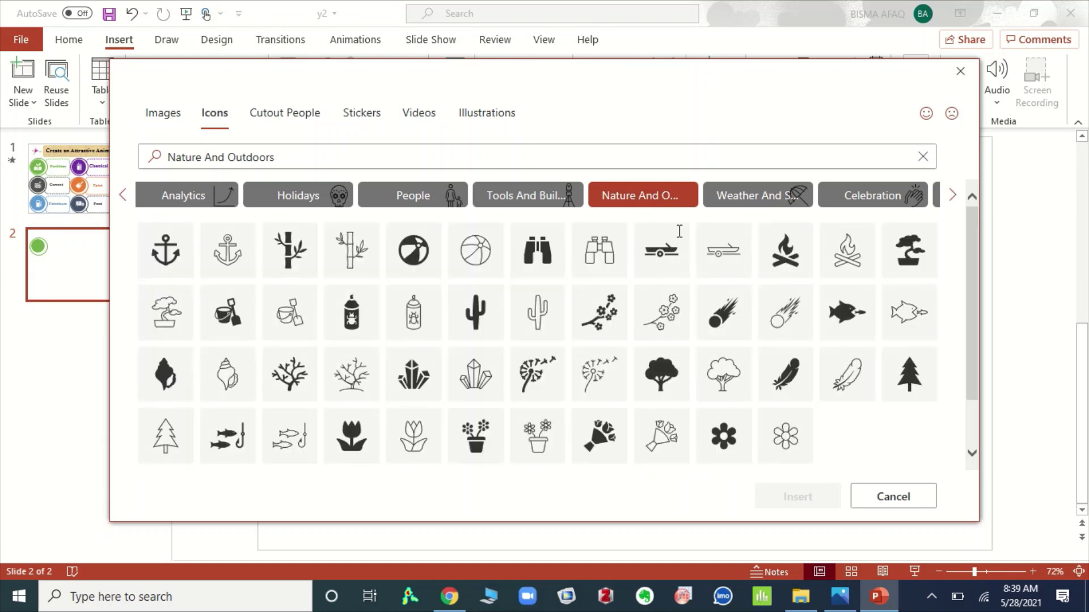
left_click_drag(974, 231, 977, 322)
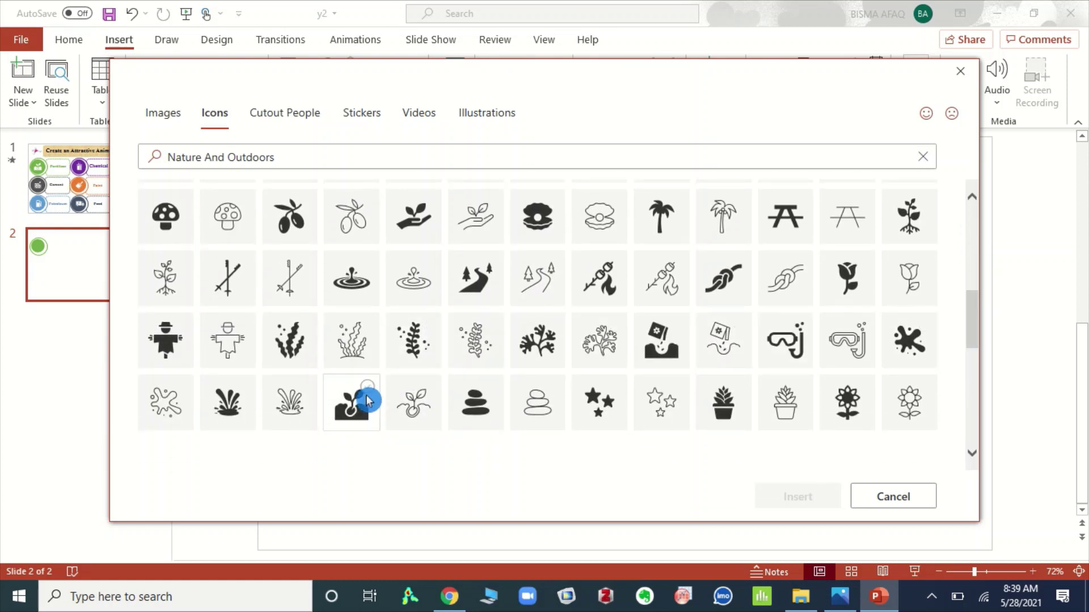
left_click(351, 402)
left_click(794, 496)
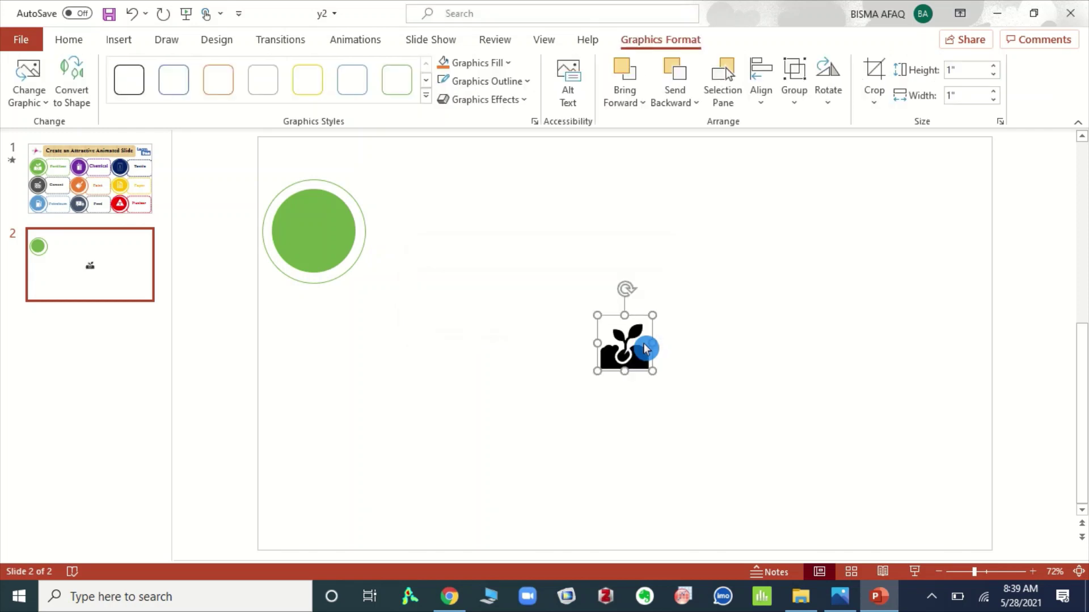
Move the seedling icon into the green circle and recolour it white
left_click_drag(634, 338, 325, 220)
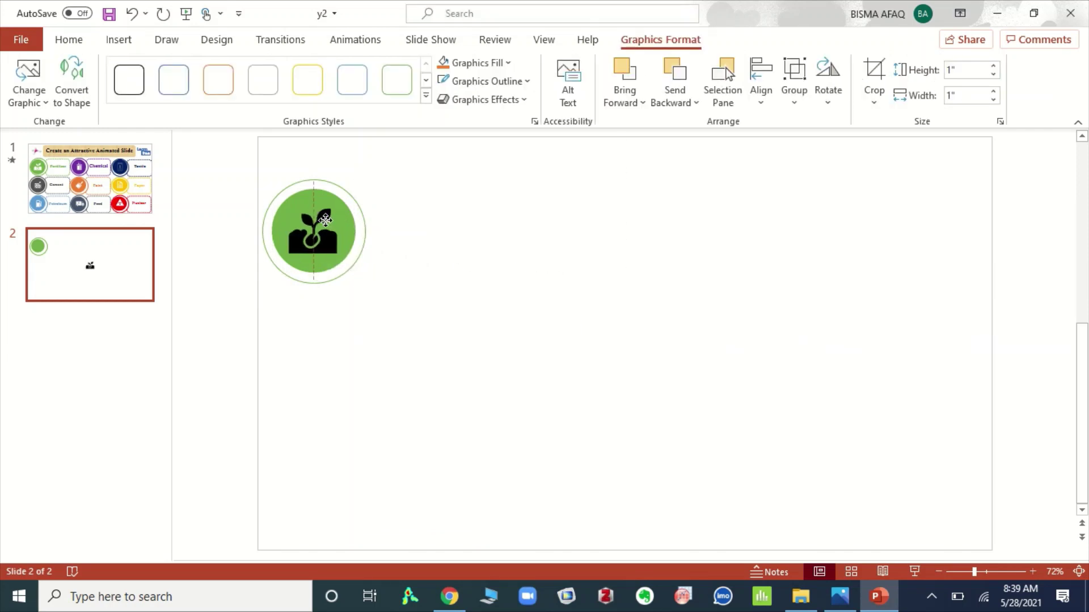
left_click(384, 229)
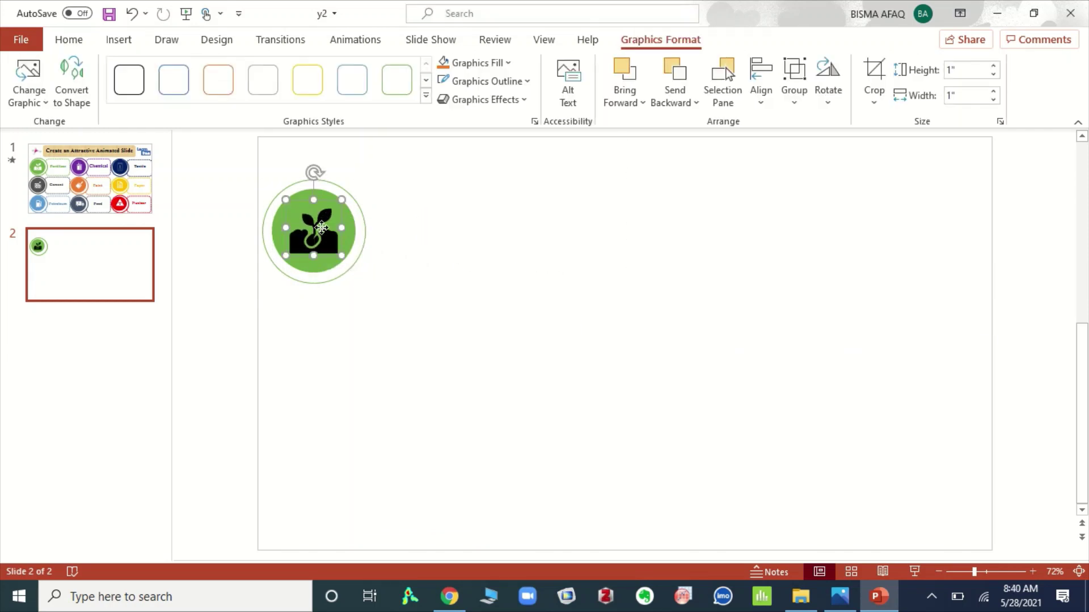
right_click(329, 241)
left_click(386, 540)
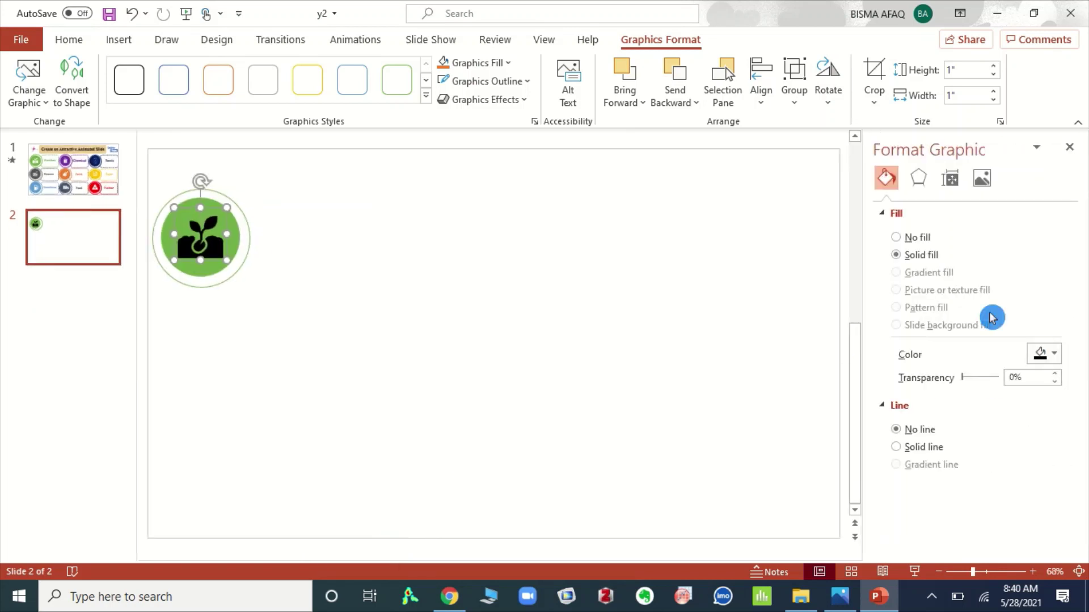
left_click(1065, 353)
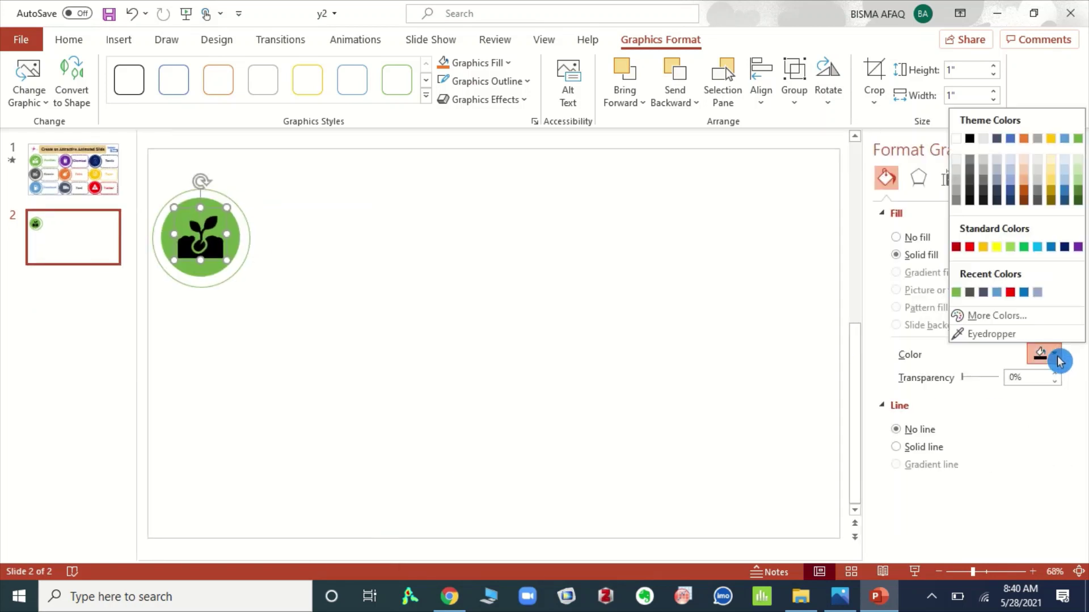
left_click(959, 139)
left_click(513, 298)
left_click(1075, 153)
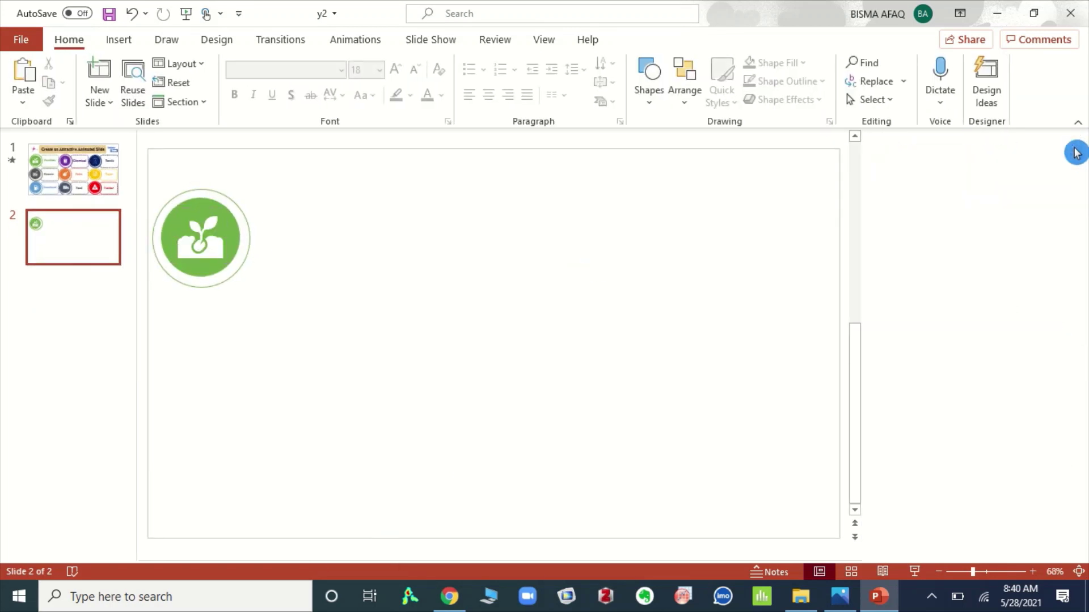
Select the seedling icon and circles together and group them into one badge
left_click_drag(329, 238, 336, 224)
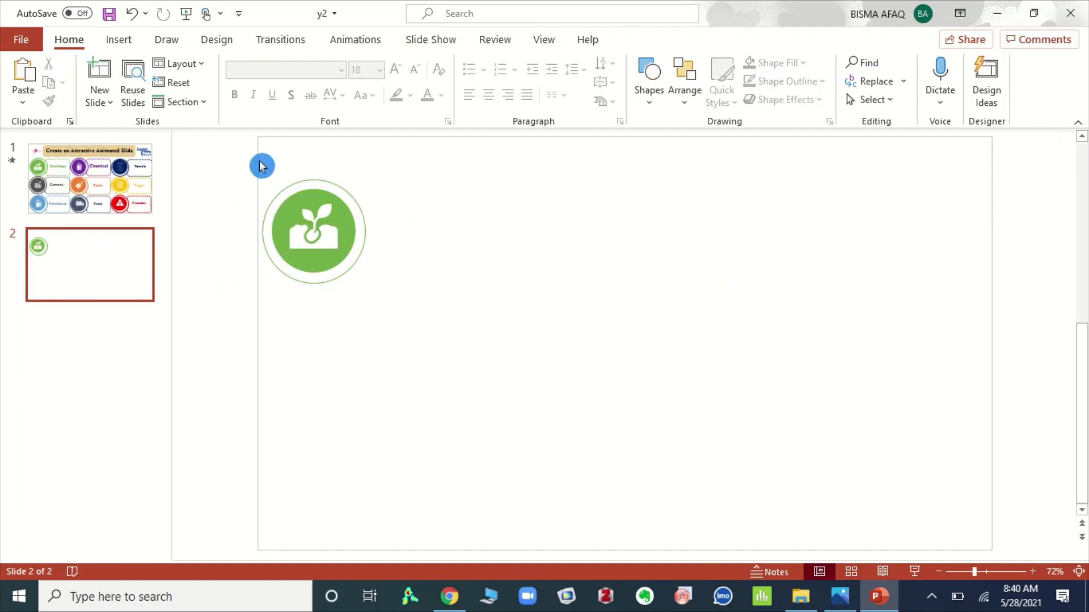
left_click_drag(261, 173, 393, 290)
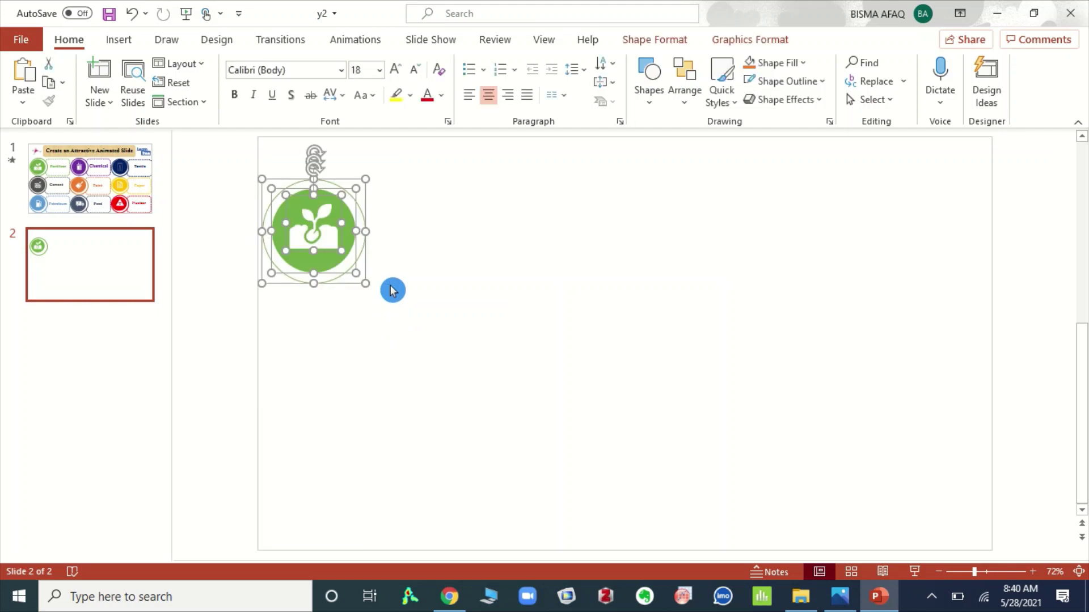
right_click(339, 184)
mouse_move(383, 291)
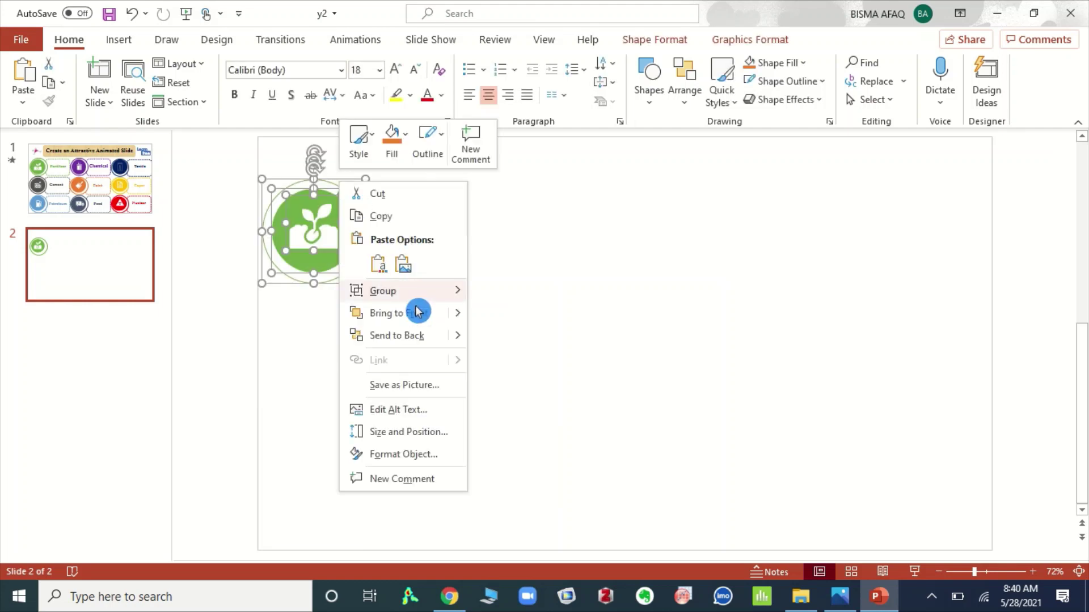
left_click(498, 292)
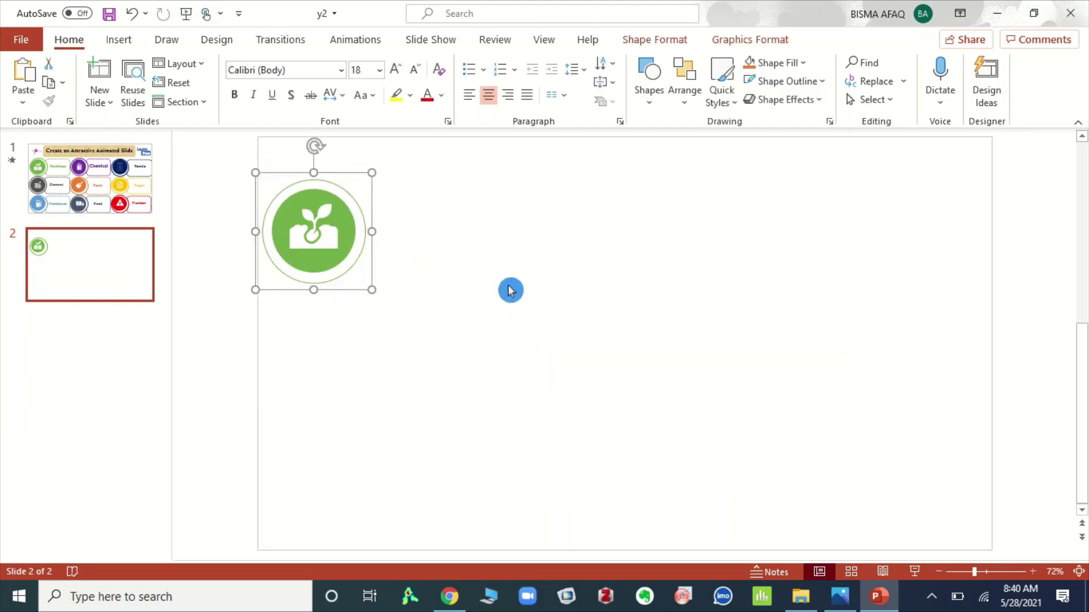
left_click(511, 292)
left_click(128, 45)
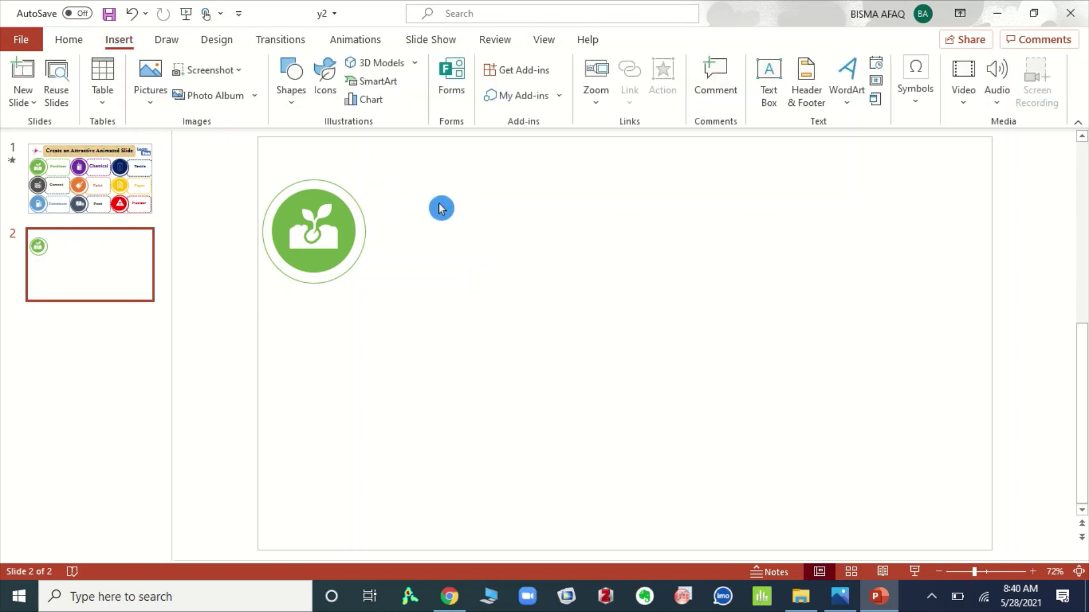
left_click(290, 101)
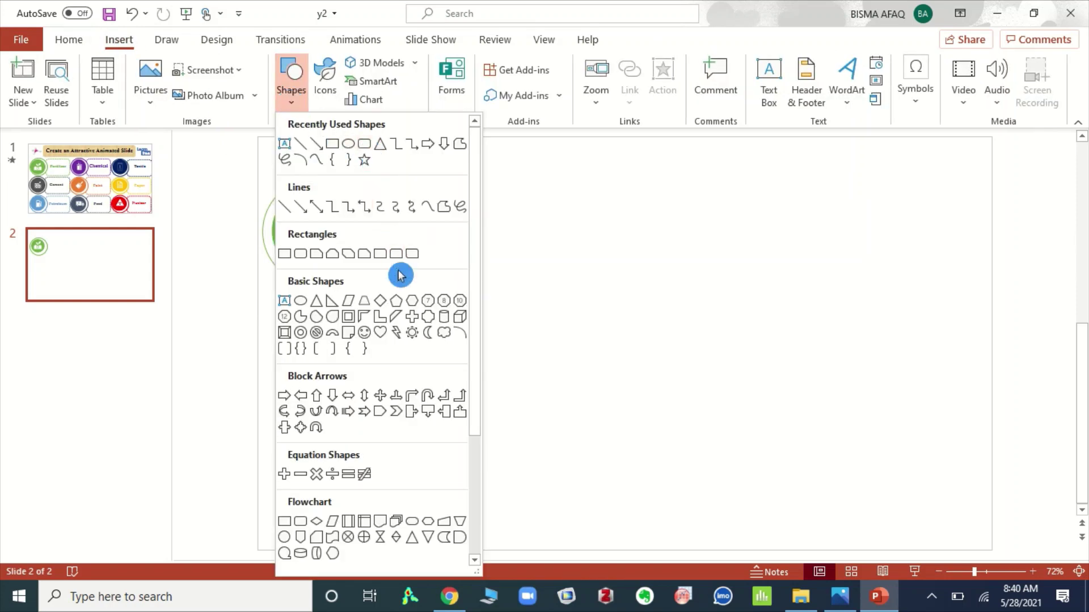
Draw a rounded rectangle aligned beside the circle badge and open its Format Shape settings
left_click(364, 159)
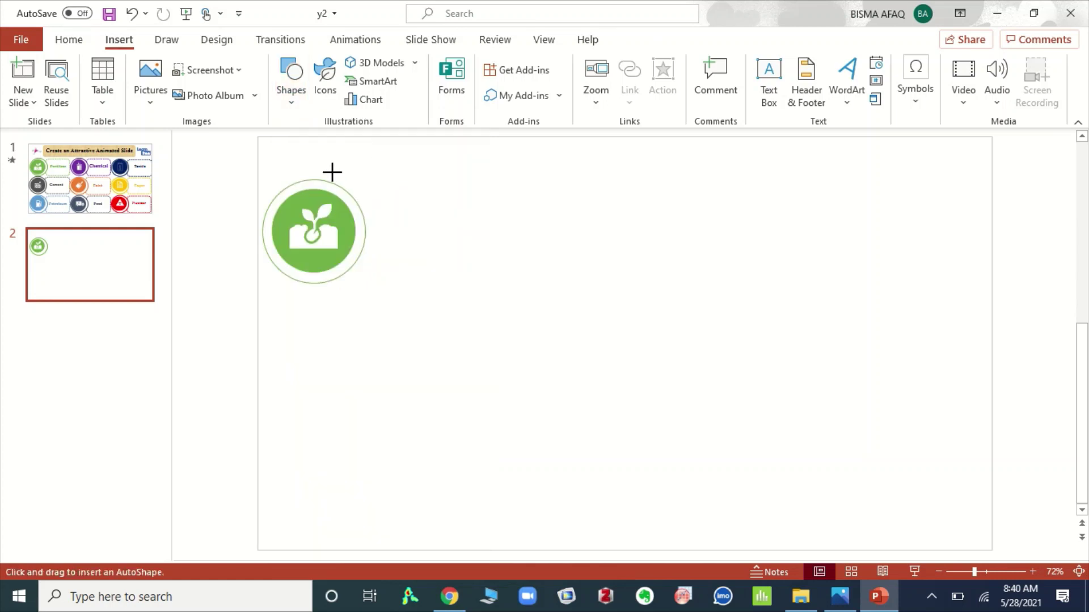
left_click_drag(332, 171, 534, 289)
left_click_drag(486, 177, 485, 180)
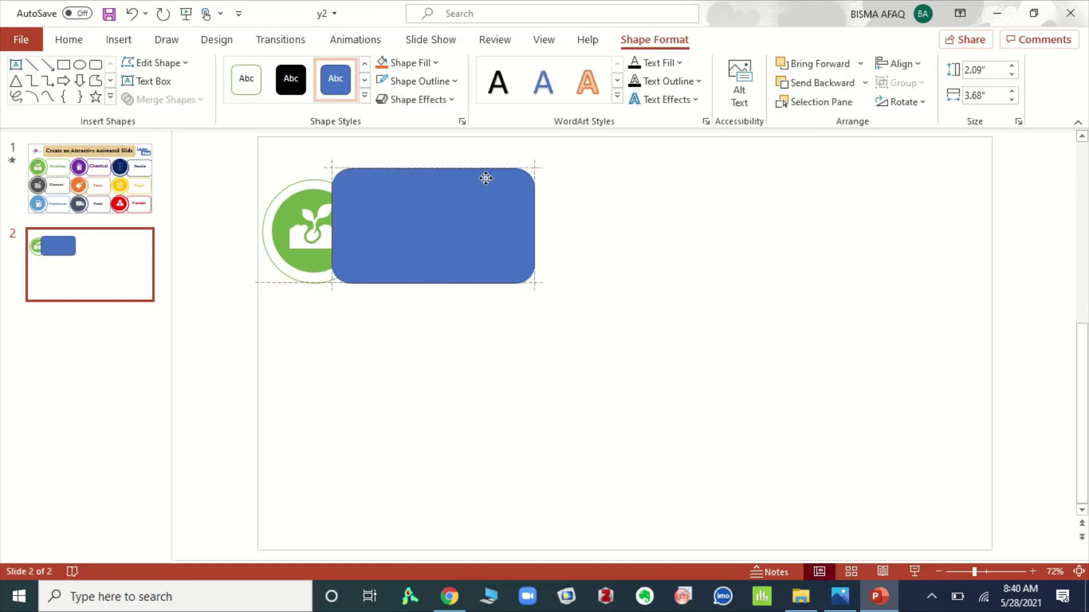
right_click(486, 180)
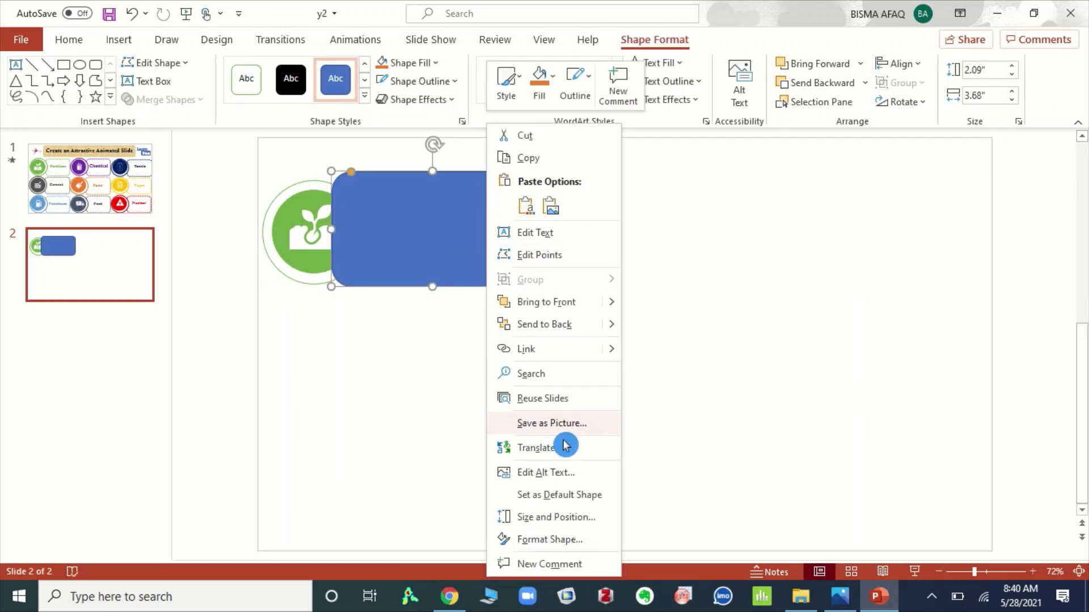
left_click(560, 539)
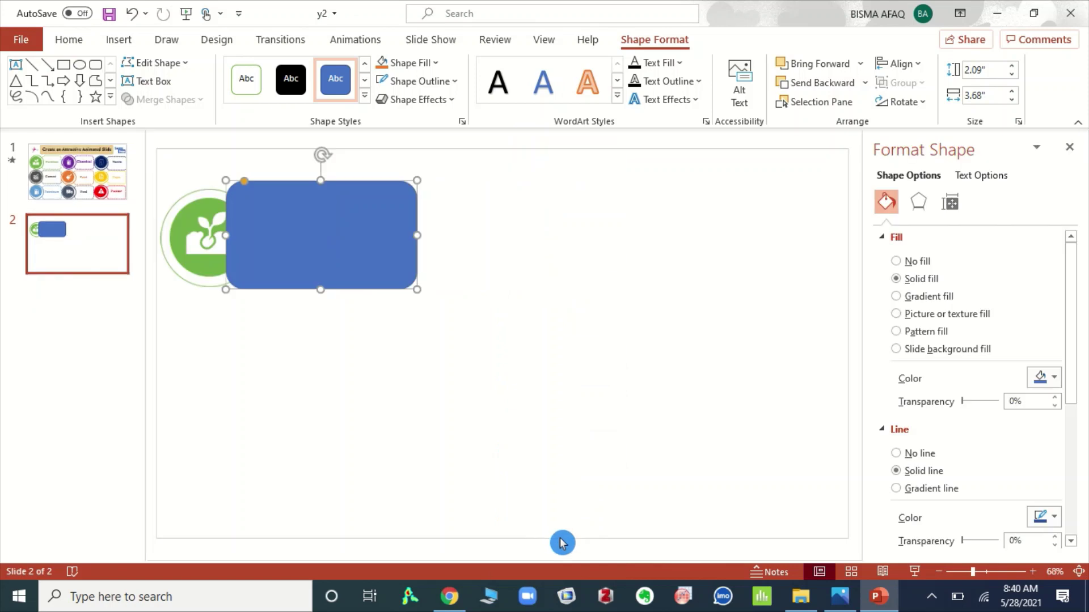
Give the rounded rectangle a white fill and a 2 pt green dashed outline
left_click(1055, 381)
left_click(971, 182)
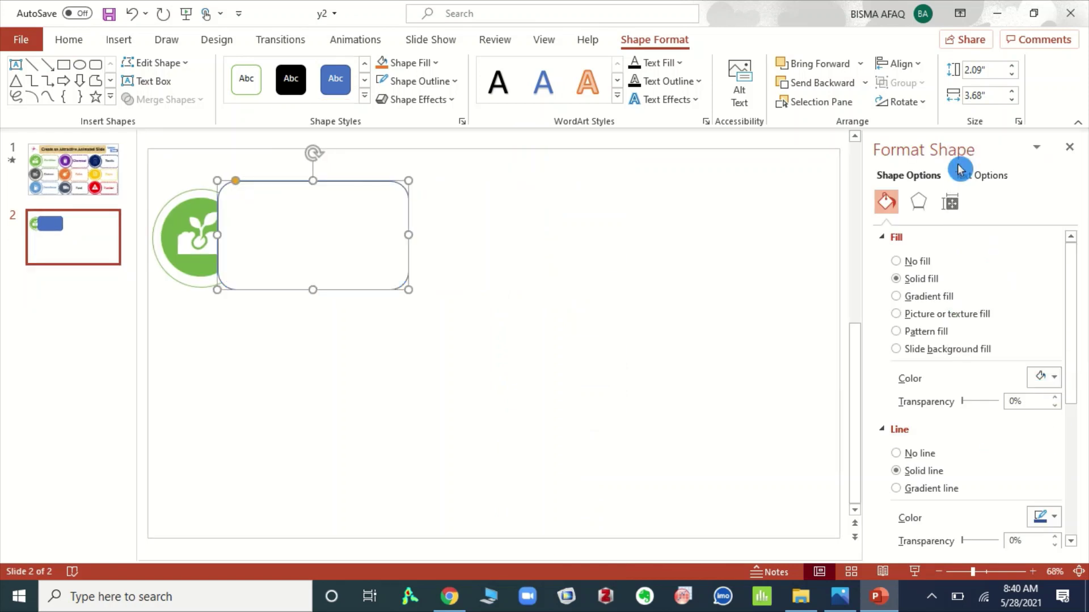
left_click_drag(1069, 266, 1079, 358)
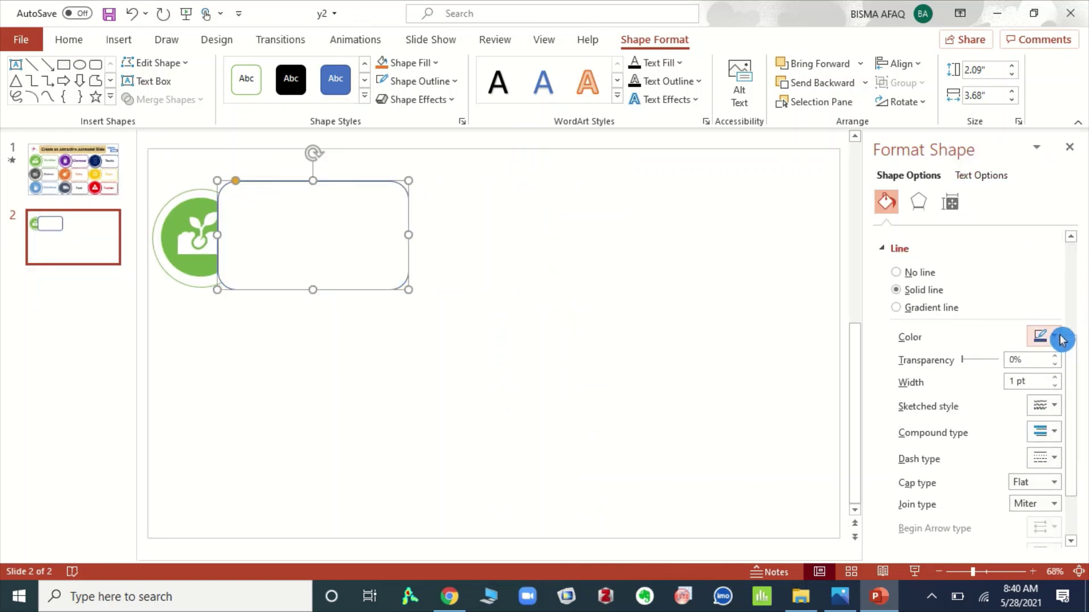
left_click(1054, 337)
left_click(1078, 122)
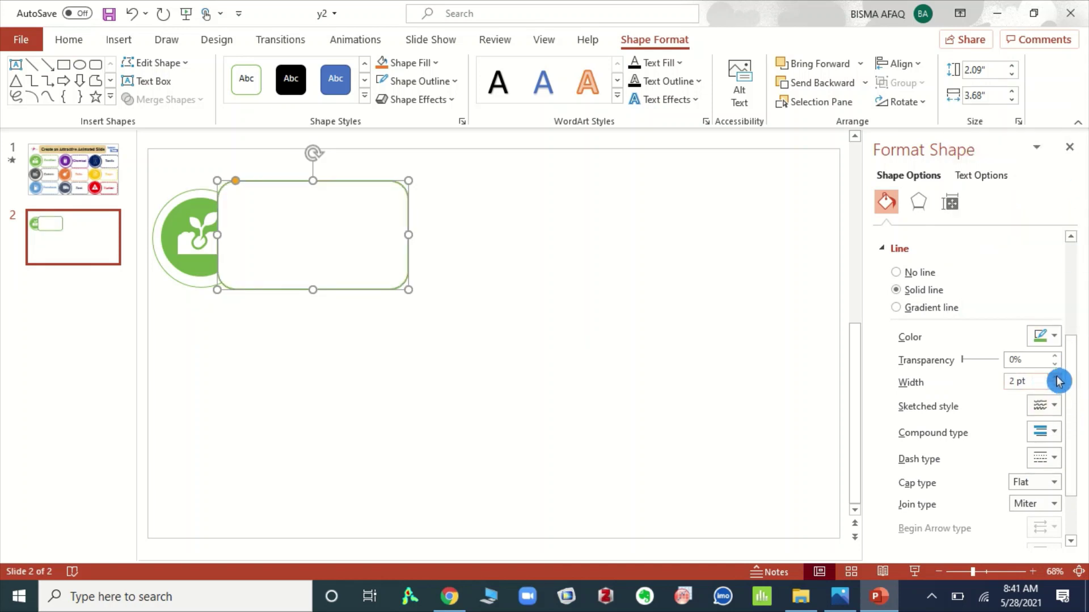
left_click(1060, 463)
left_click(1064, 512)
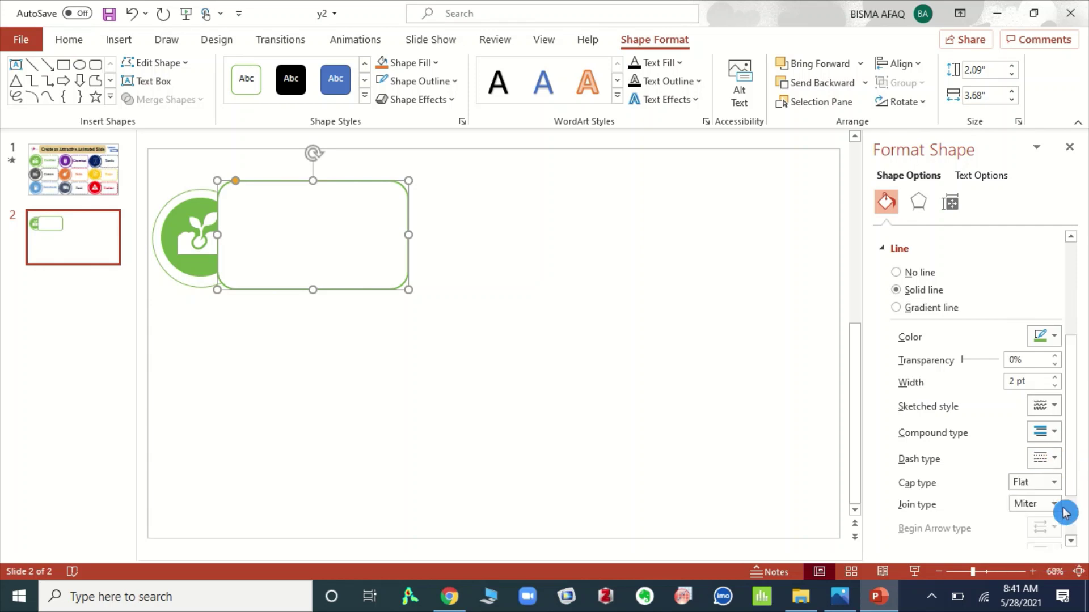
left_click(725, 399)
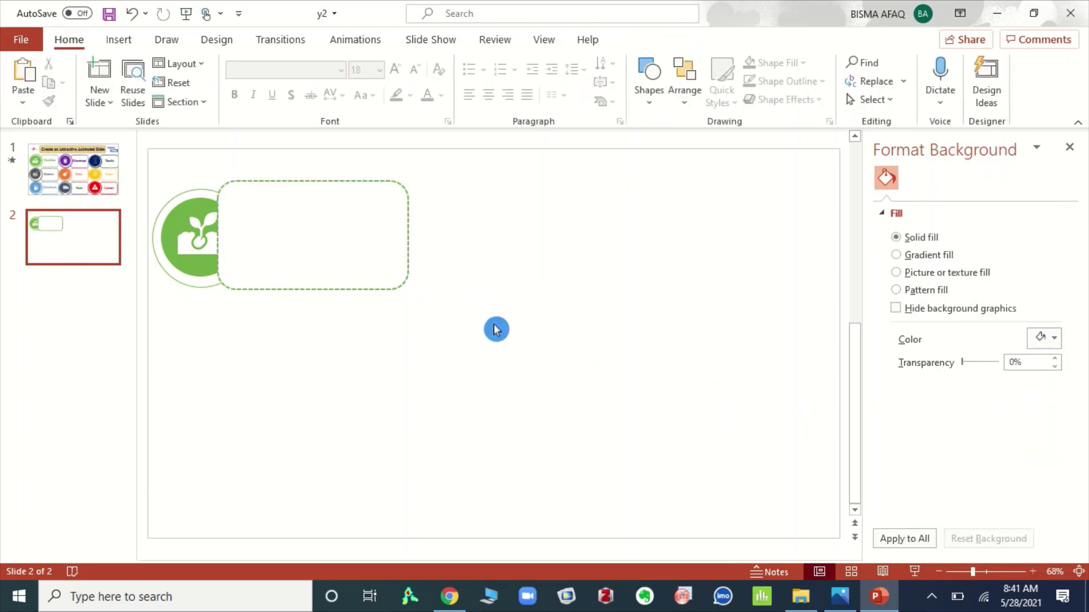
left_click(186, 212)
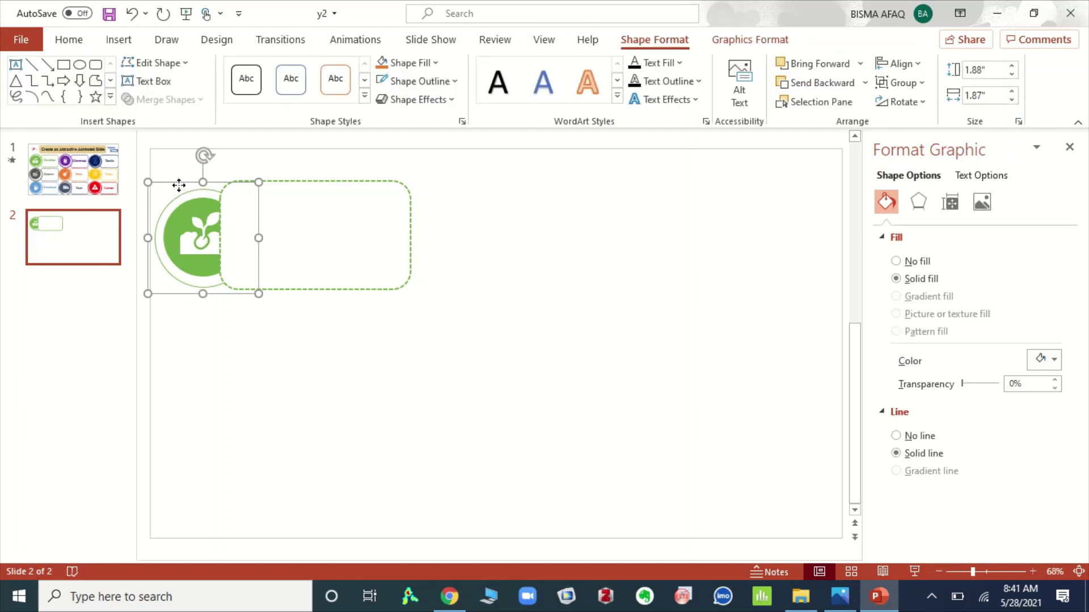
Bring the seedling icon group in front of the dashed rectangle so it overlaps the box's left edge
right_click(179, 185)
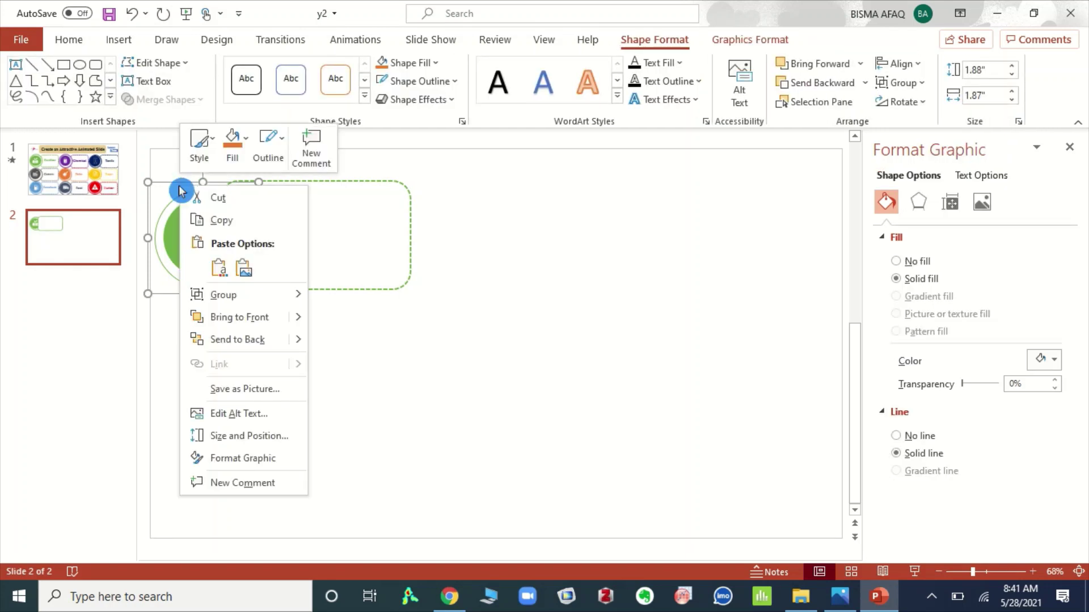
left_click(299, 321)
left_click(376, 323)
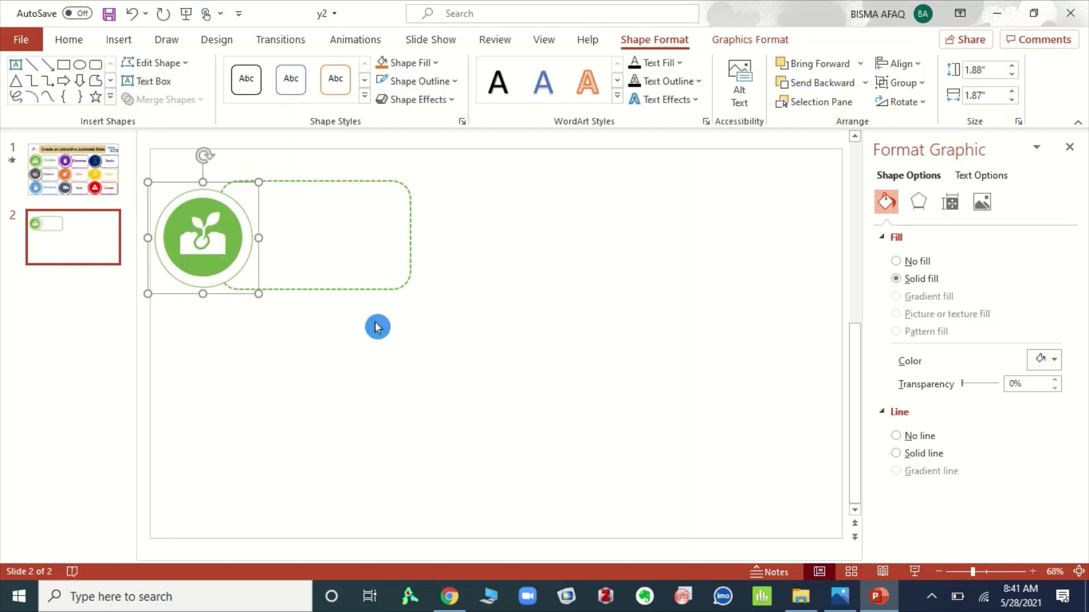
left_click(431, 323)
Close the background formatting pane and pick the Text Box tool on the Insert tab
left_click(119, 39)
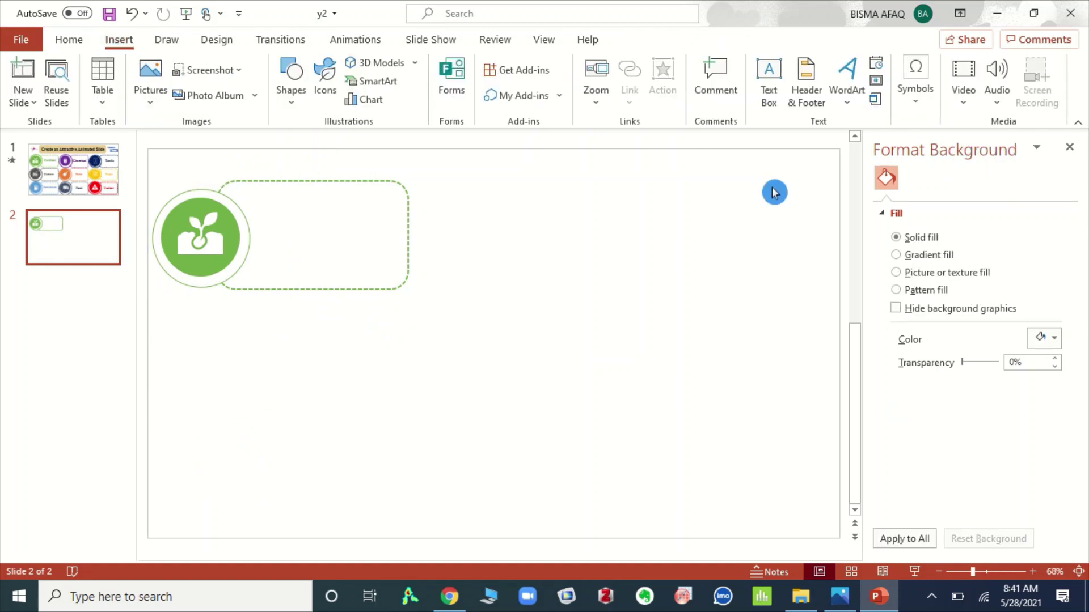
left_click(1070, 154)
left_click(771, 96)
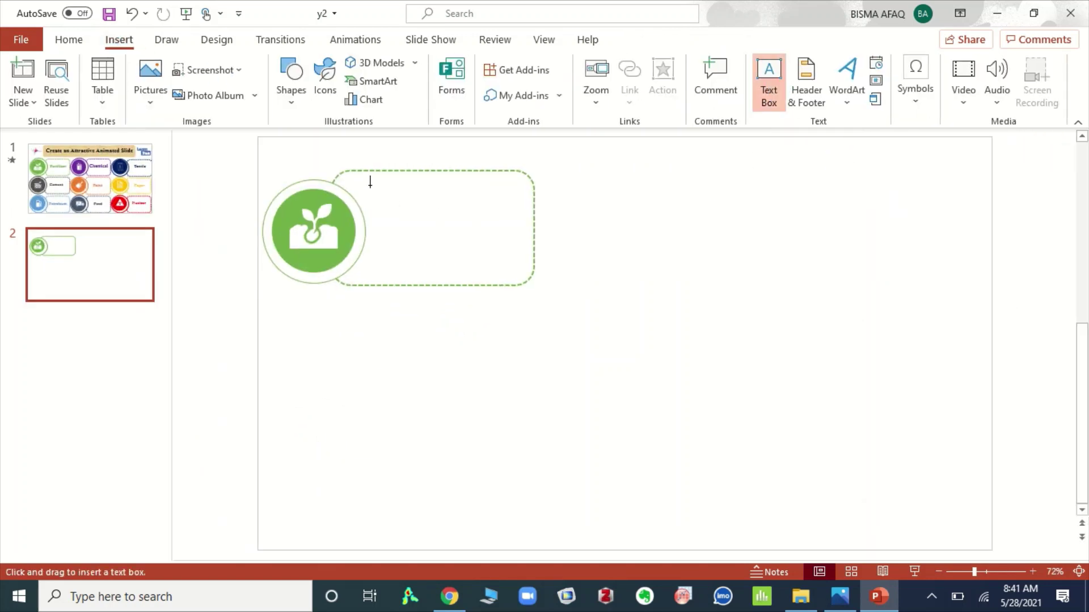
Draw a text box inside the dashed rectangle and type 'Fertilizer'
left_click_drag(374, 192, 491, 253)
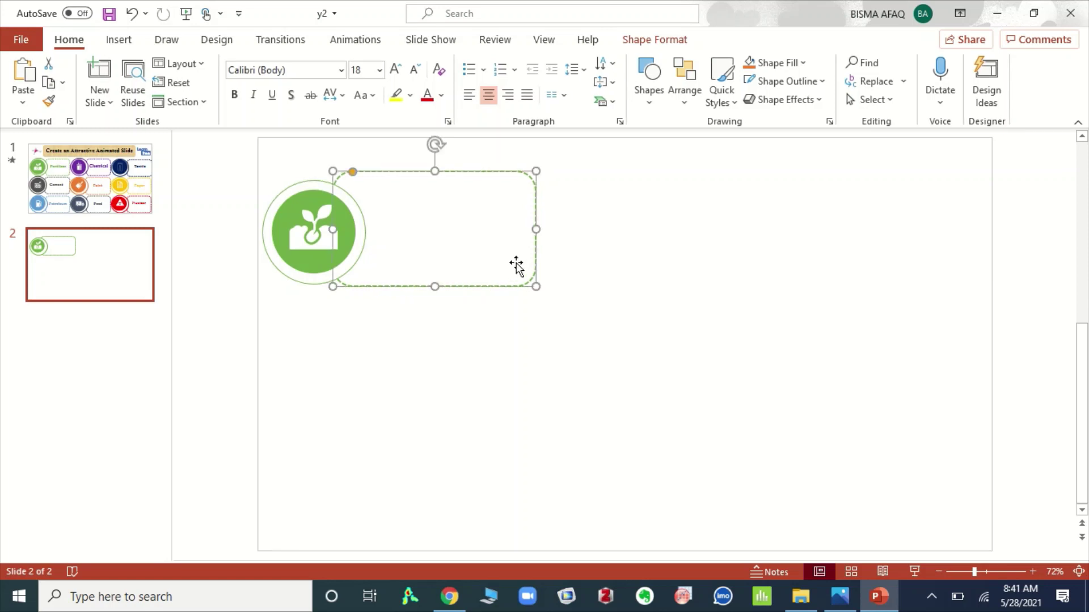
left_click(500, 242)
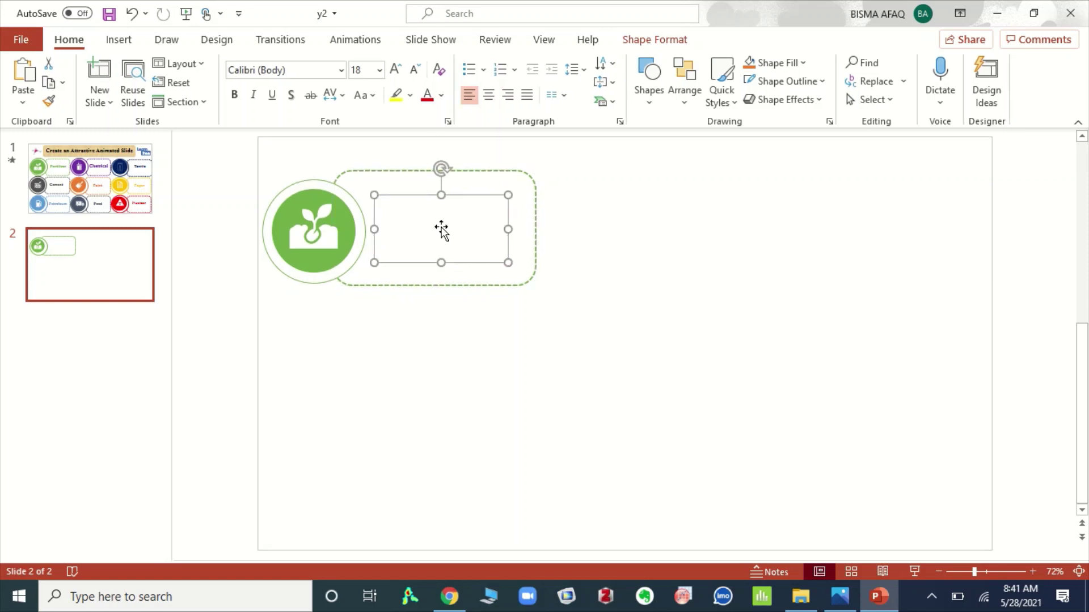
type("Fertilizer")
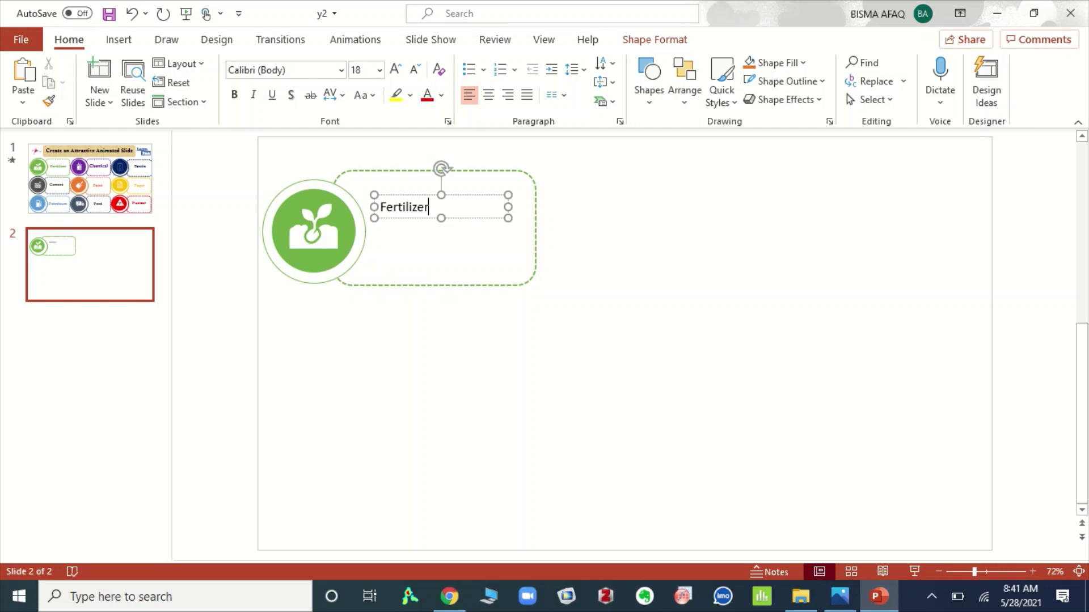
Centre the Fertilizer label and set it to Times New Roman, size 36
left_click(489, 101)
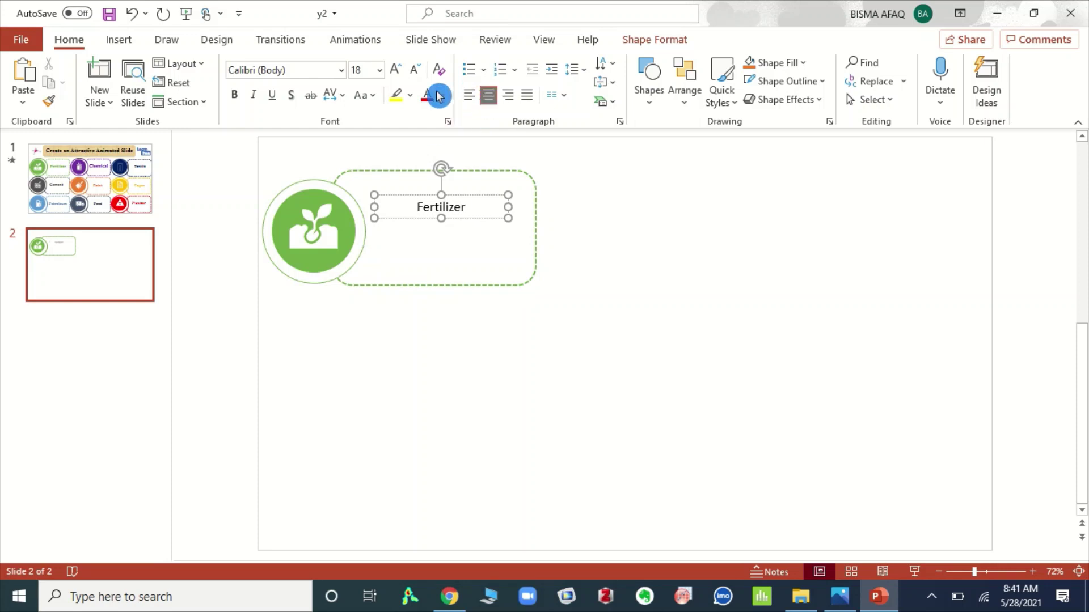
left_click(342, 70)
type("Tahoma")
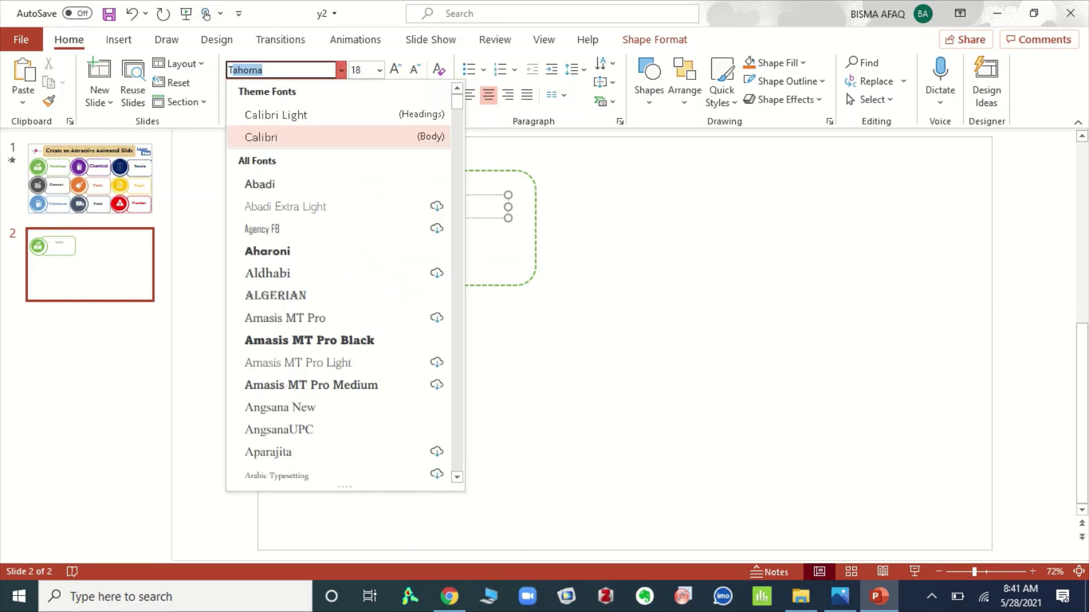
type("Times New Roman")
key("Return")
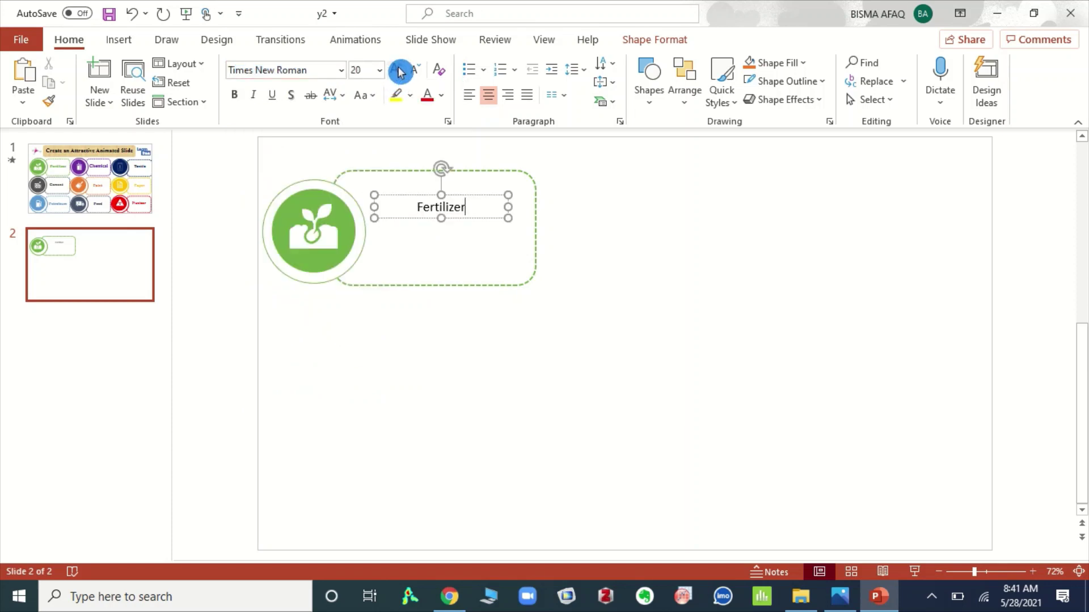
double_click(433, 213)
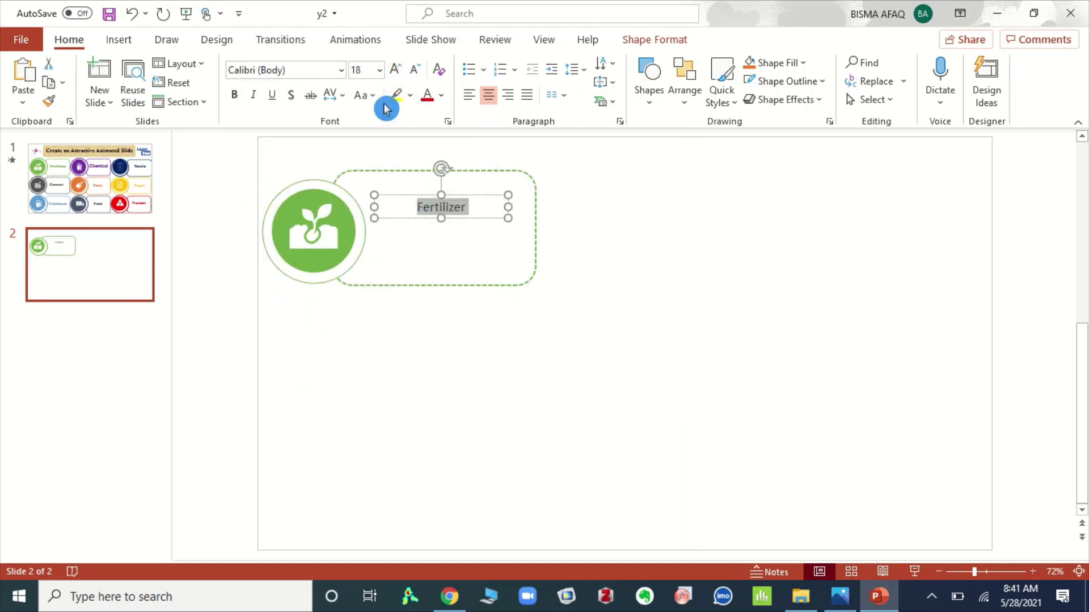
left_click(342, 70)
left_click(338, 185)
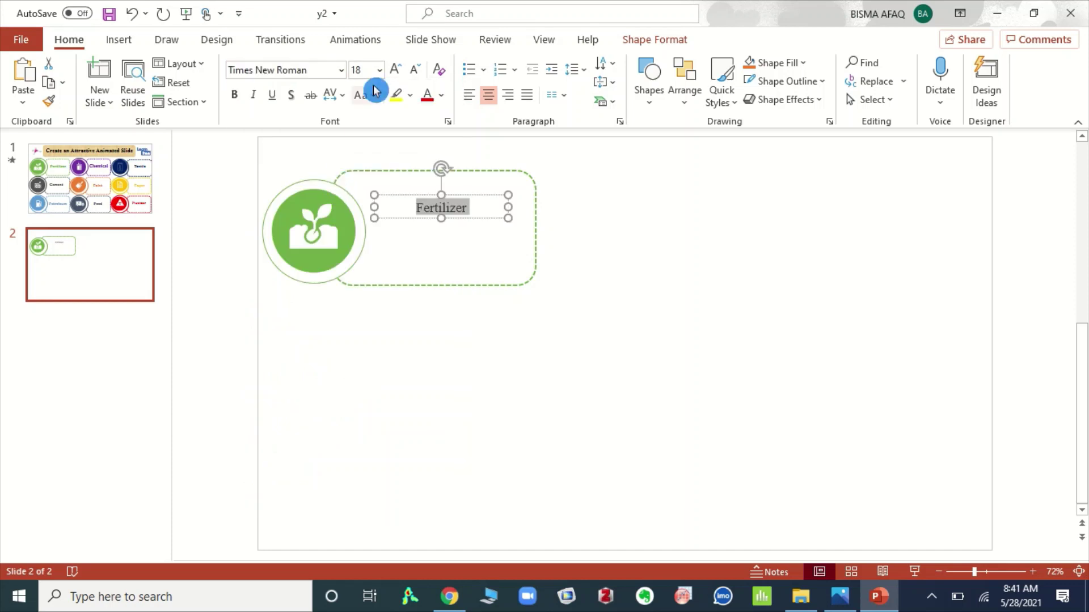
left_click(396, 69)
left_click(396, 70)
left_click(396, 70)
left_click(396, 69)
left_click(395, 69)
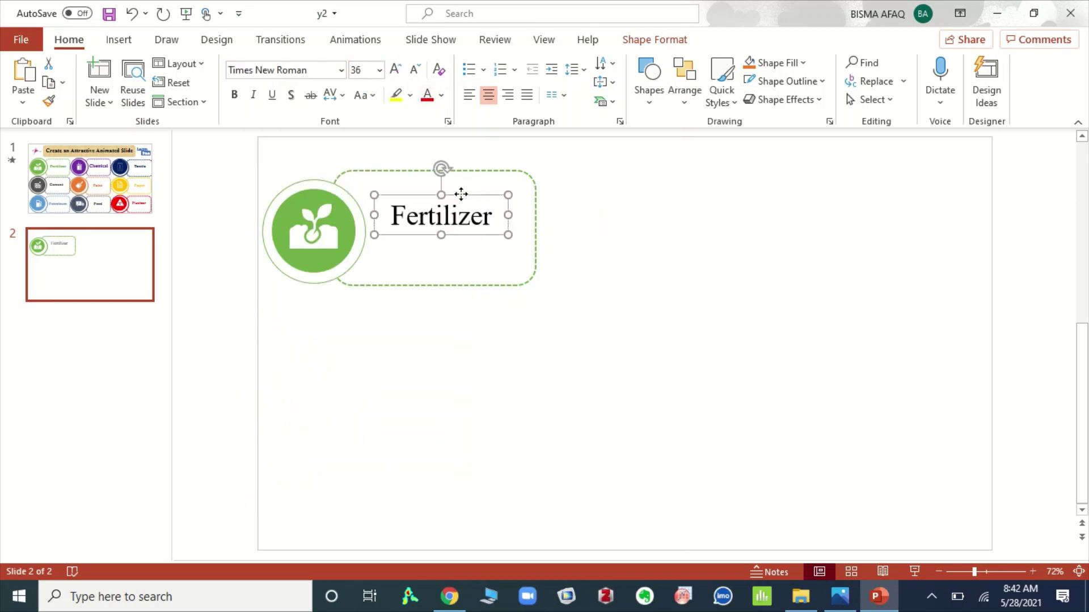
Nudge the label down and make it bold, in the icon circle's green sampled with the Eyedropper
left_click_drag(466, 207, 455, 203)
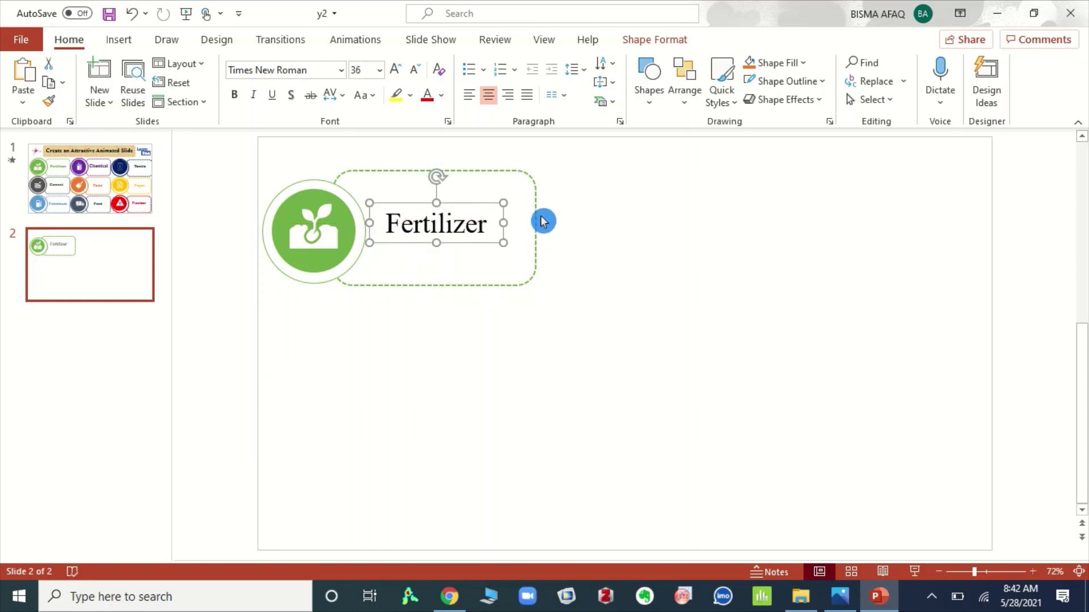
double_click(486, 227)
left_click(442, 96)
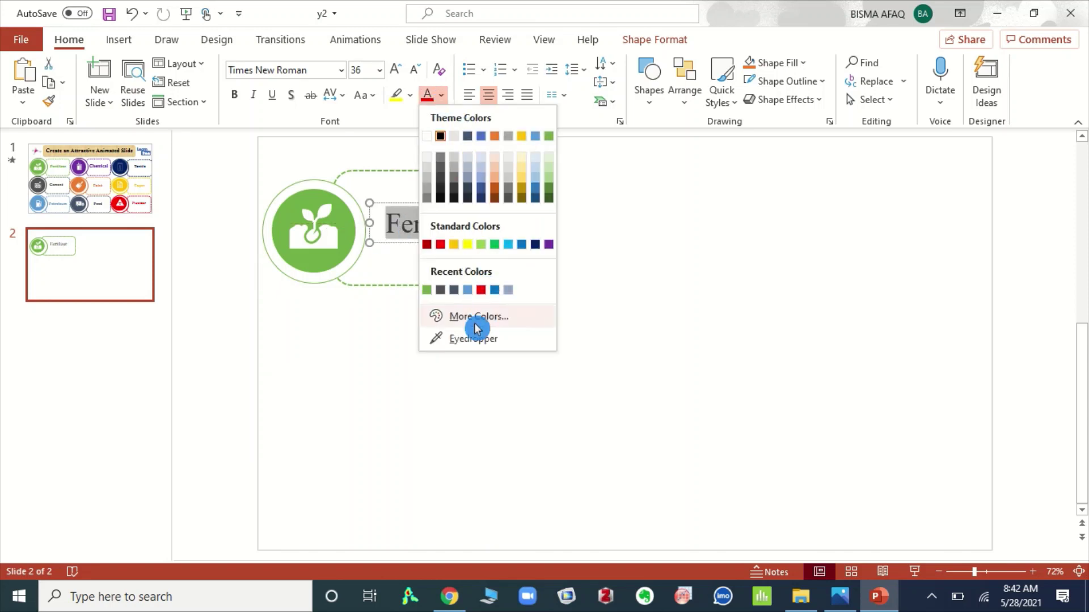
left_click(478, 335)
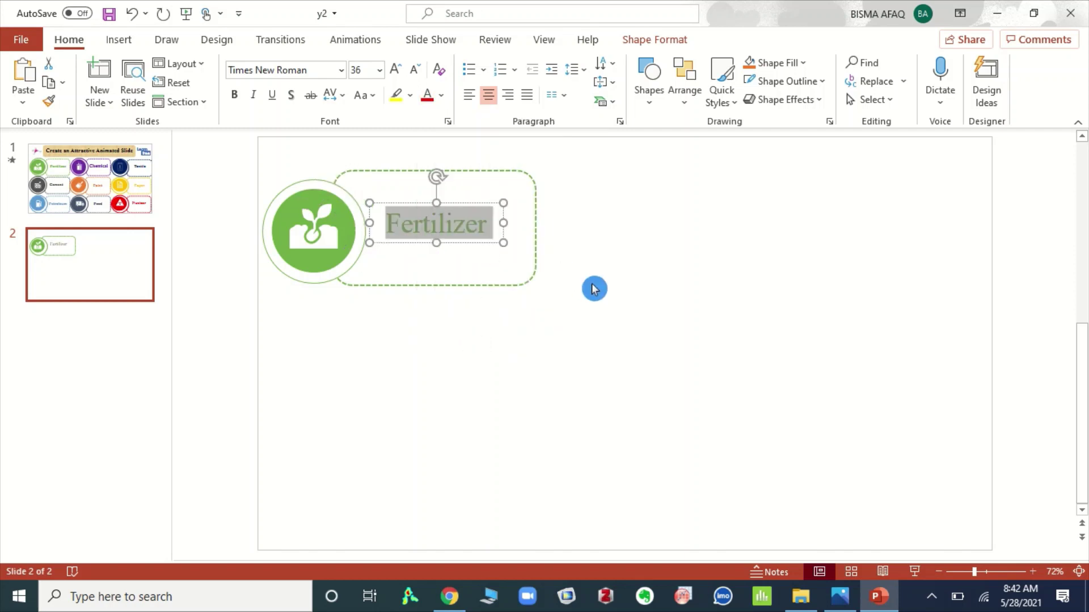
left_click(242, 100)
left_click(620, 262)
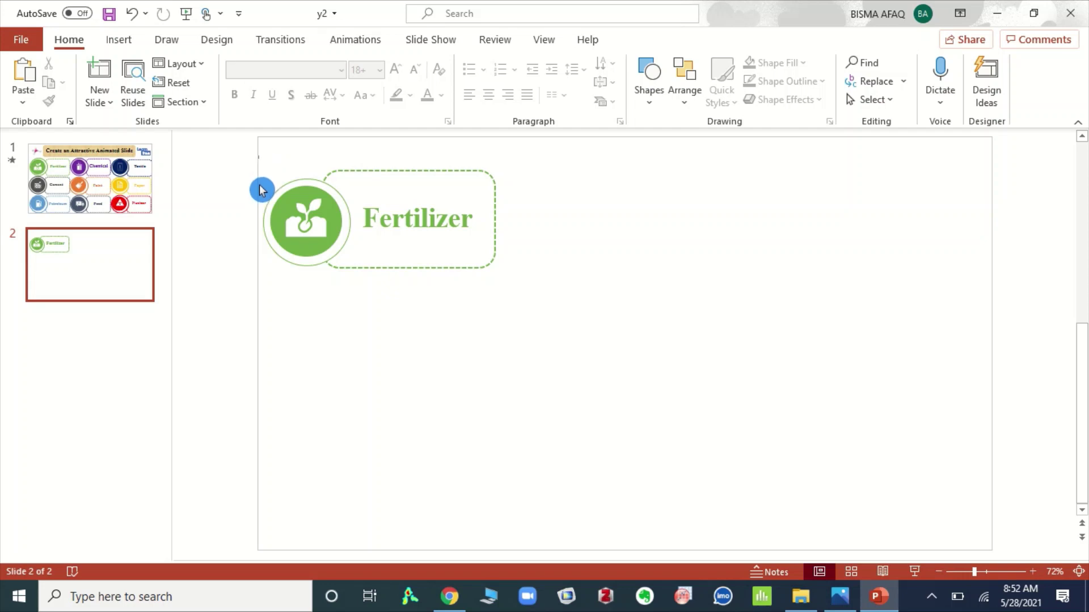
Group the icon, dashed box and Fertilizer label into one badge
left_click_drag(261, 190, 536, 301)
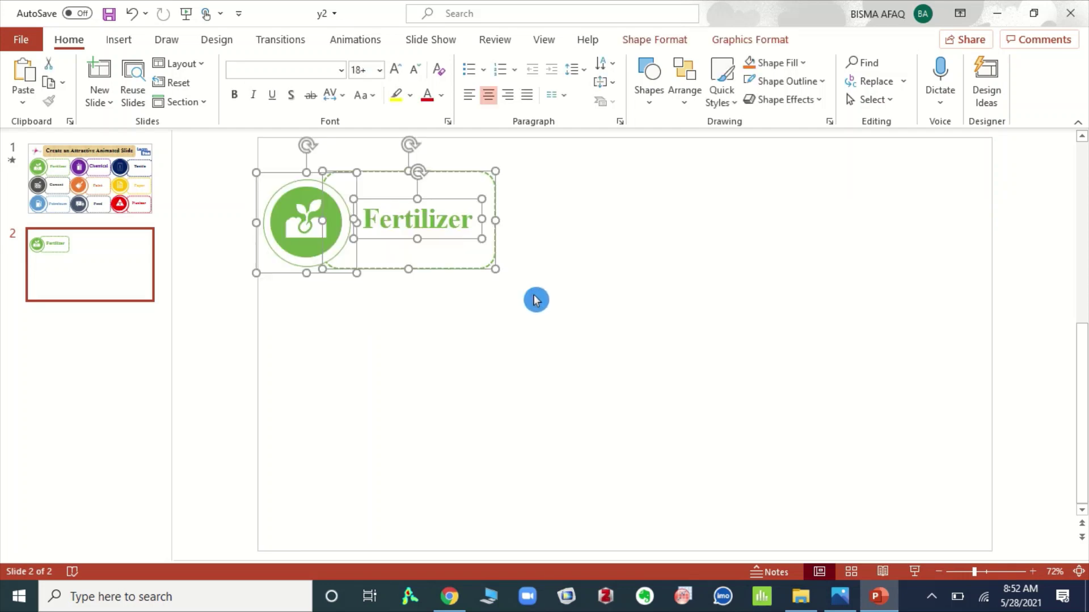
key("ctrl+g")
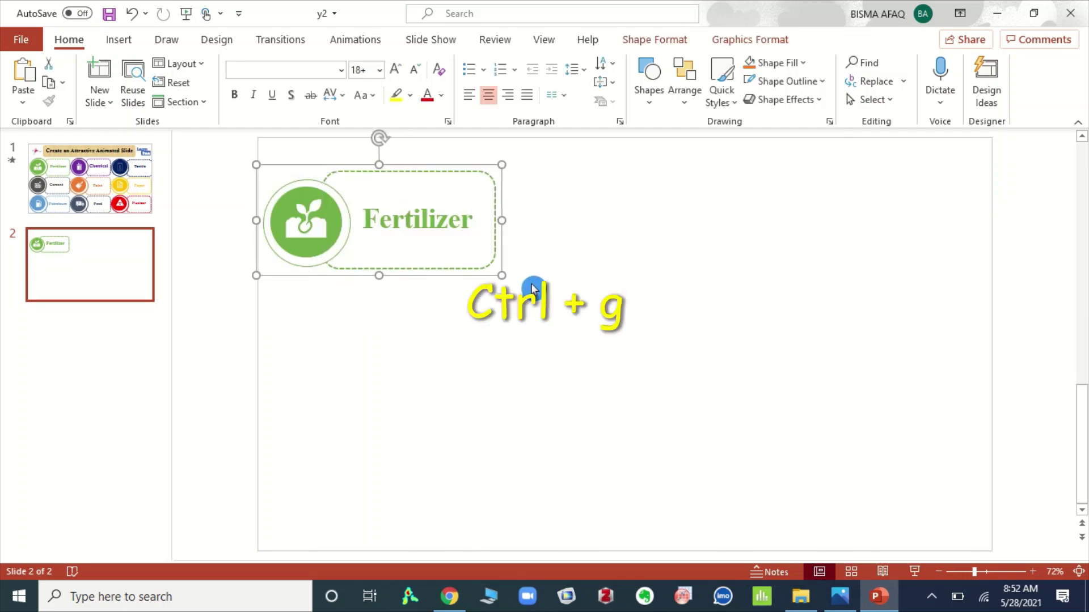
left_click(473, 172)
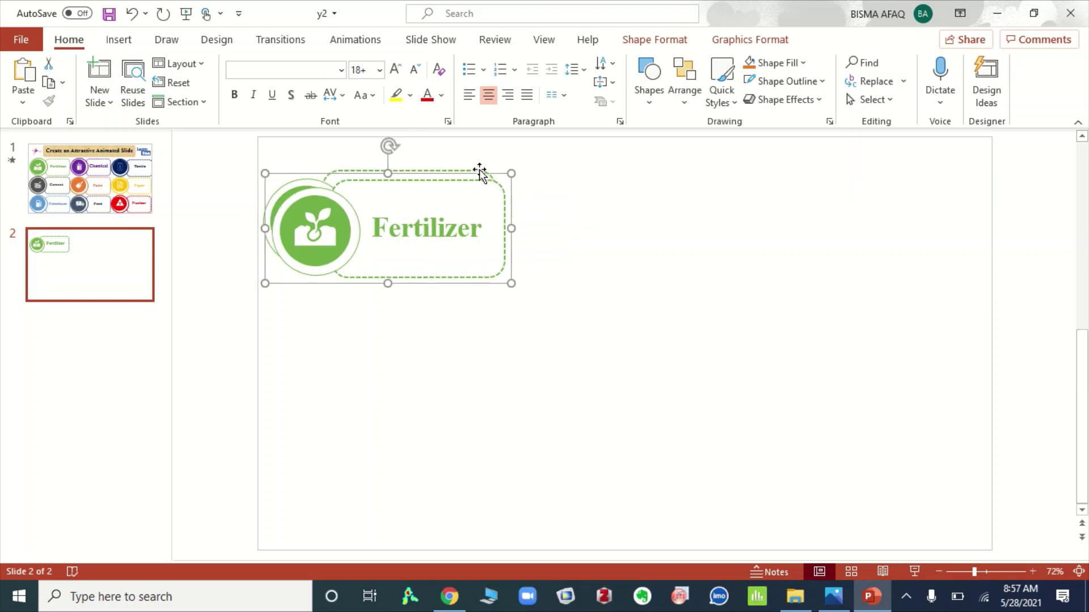
Copy the badge twice to the right to form a top row of three
left_click_drag(483, 176, 724, 273)
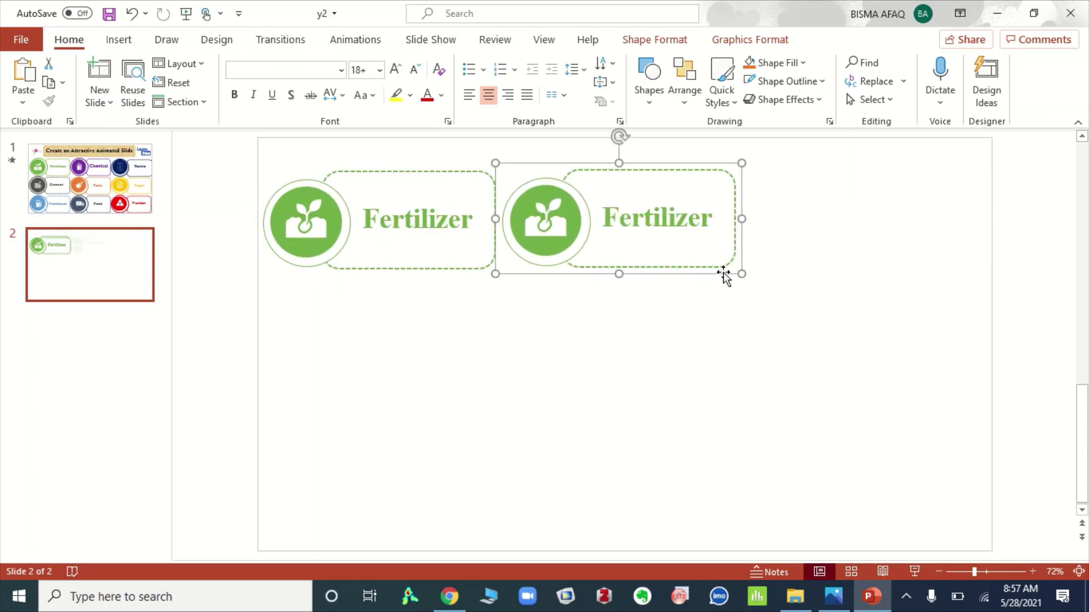
key("ctrl+d")
left_click(544, 287)
left_click(454, 264)
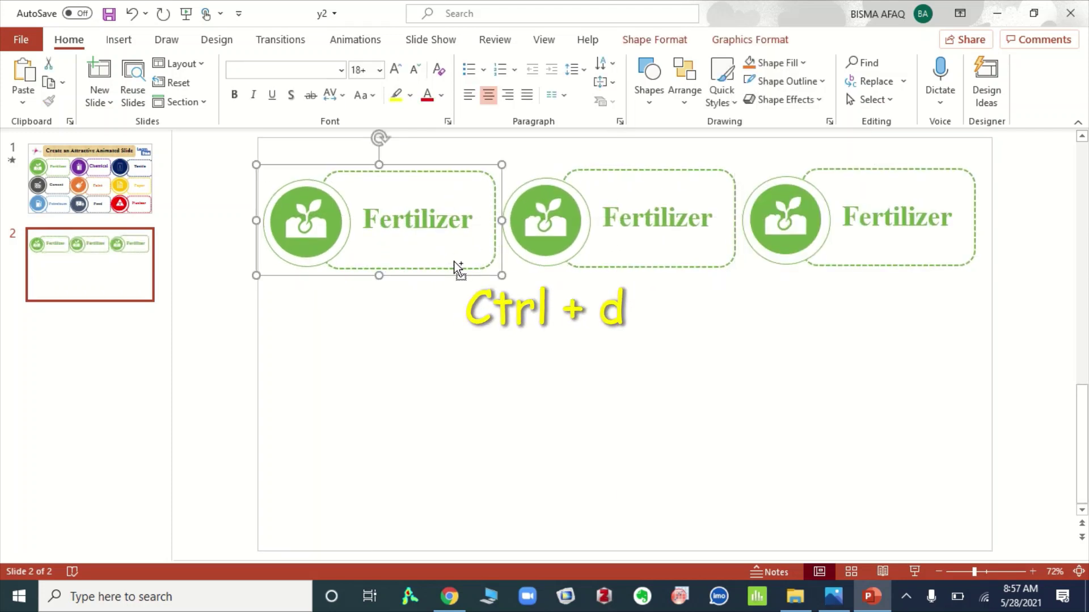
Copy the first badge down into the second and third rows and fill the second row
left_click_drag(458, 270, 437, 397)
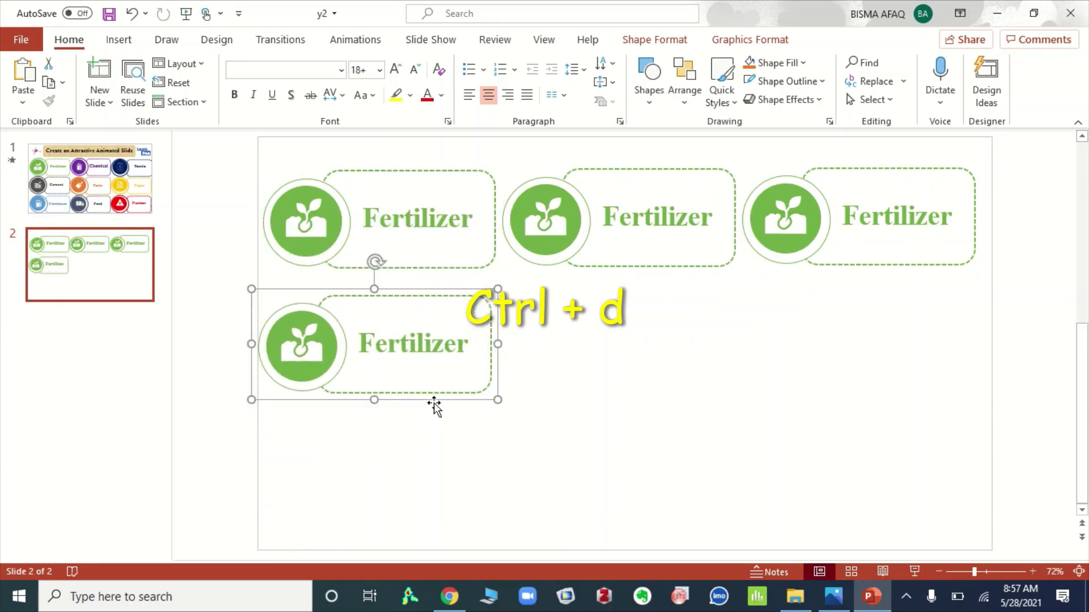
key("ctrl+d")
left_click_drag(485, 370, 719, 390)
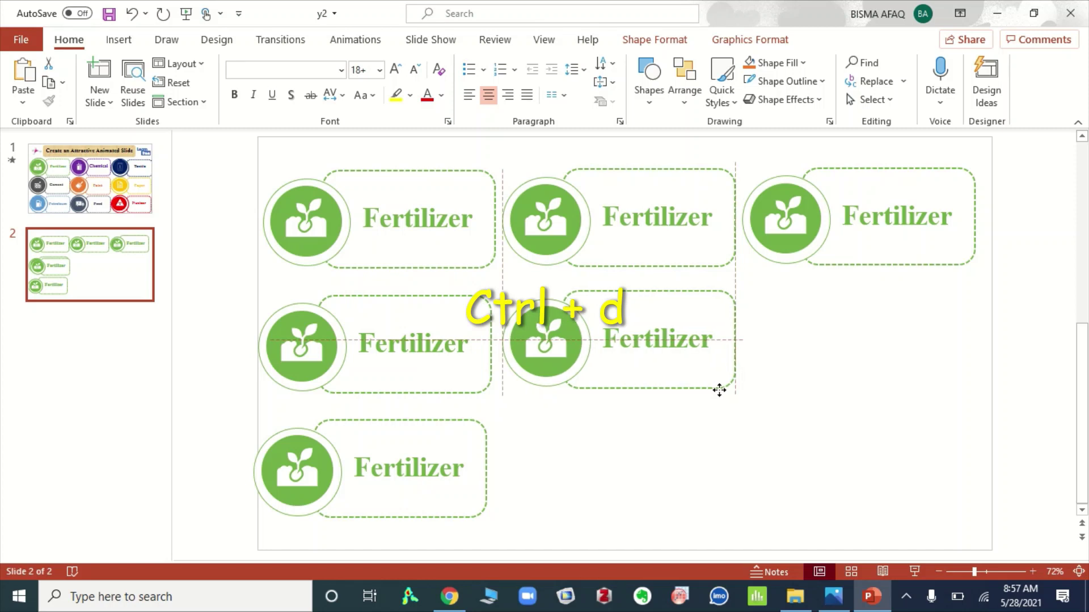
key("ctrl+d")
Fill the bottom-middle and bottom-right slots with badge copies and align them in the grid
left_click(658, 389)
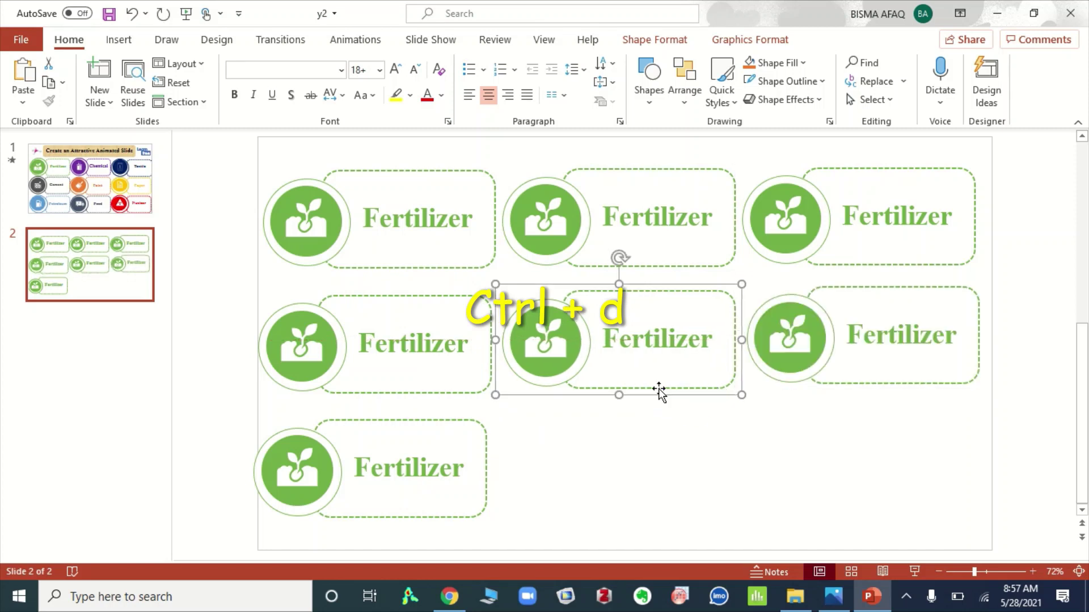
key("ctrl+d")
left_click_drag(659, 404, 650, 516)
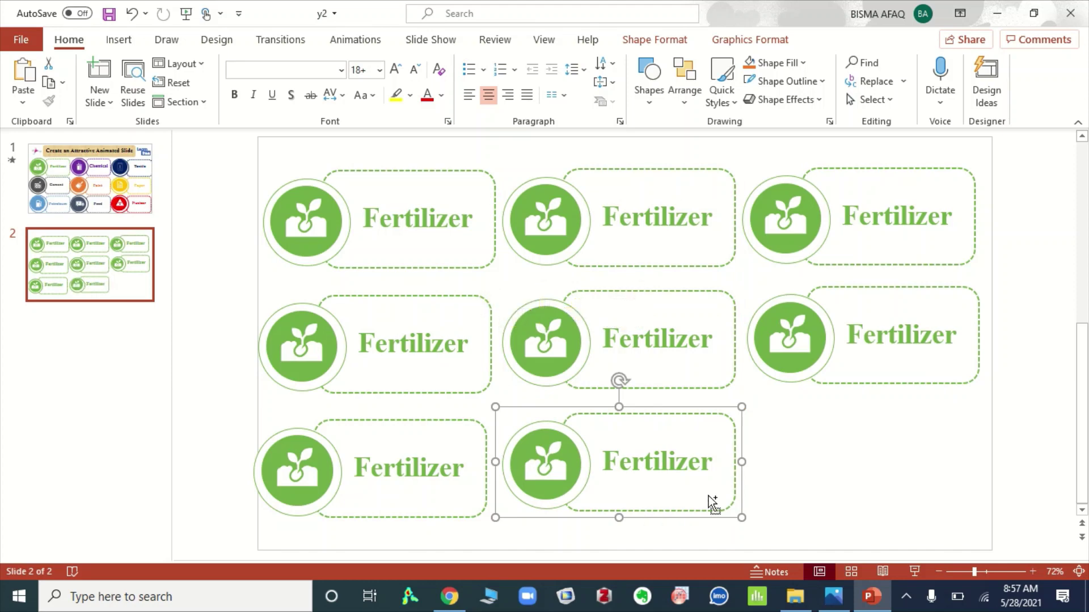
key("ctrl+d")
left_click_drag(708, 494, 801, 396)
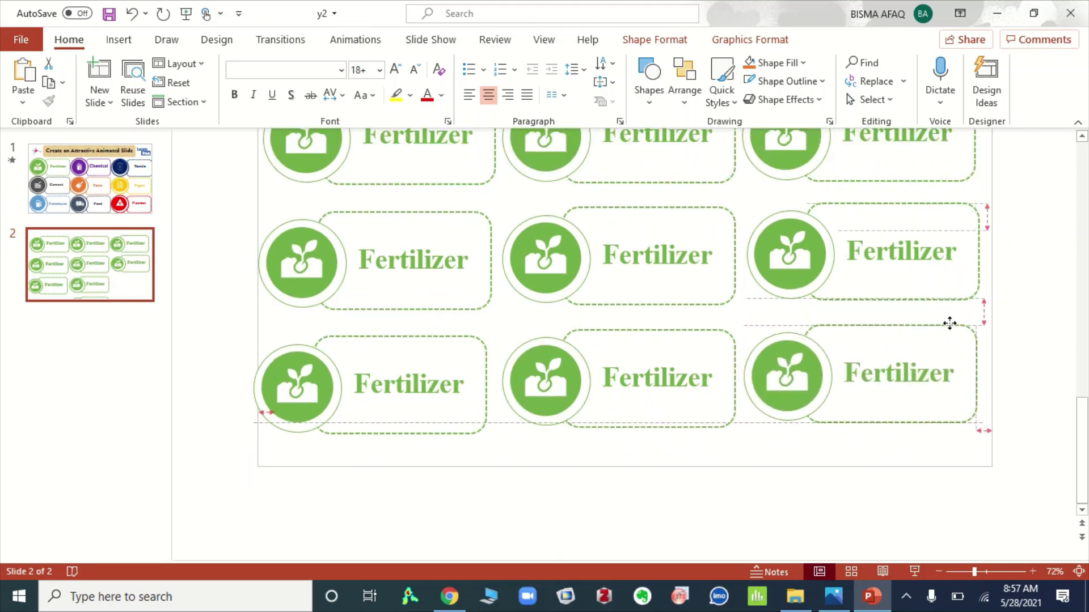
left_click_drag(936, 326, 952, 323)
scroll(953, 323, "up", 2)
left_click(1029, 303)
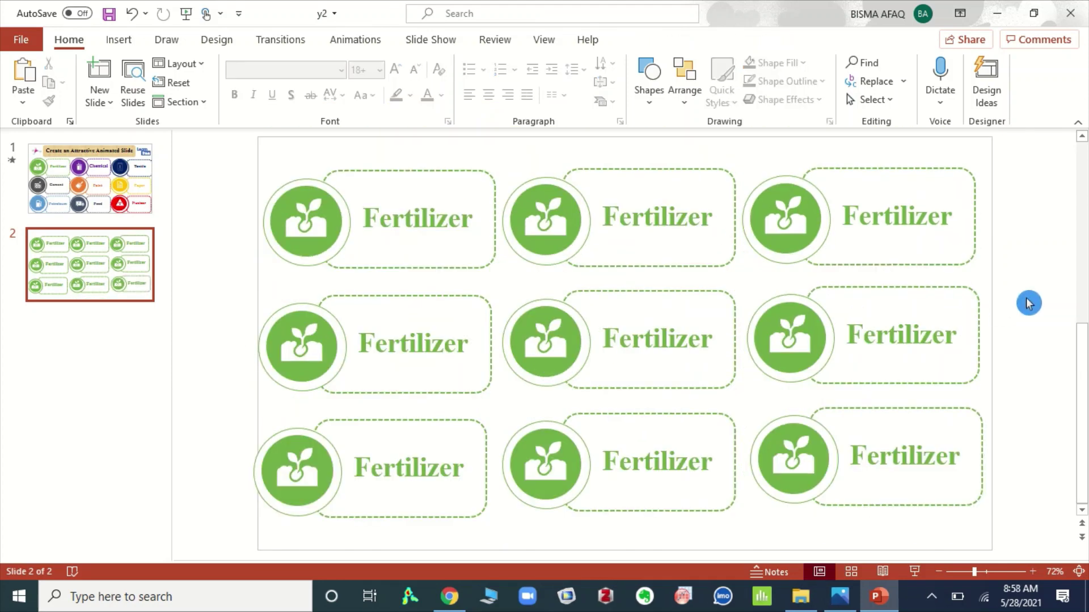
left_click(570, 213)
Delete the plant icon from the top-middle badge and fill its circle purple
left_click(567, 210)
key("Delete")
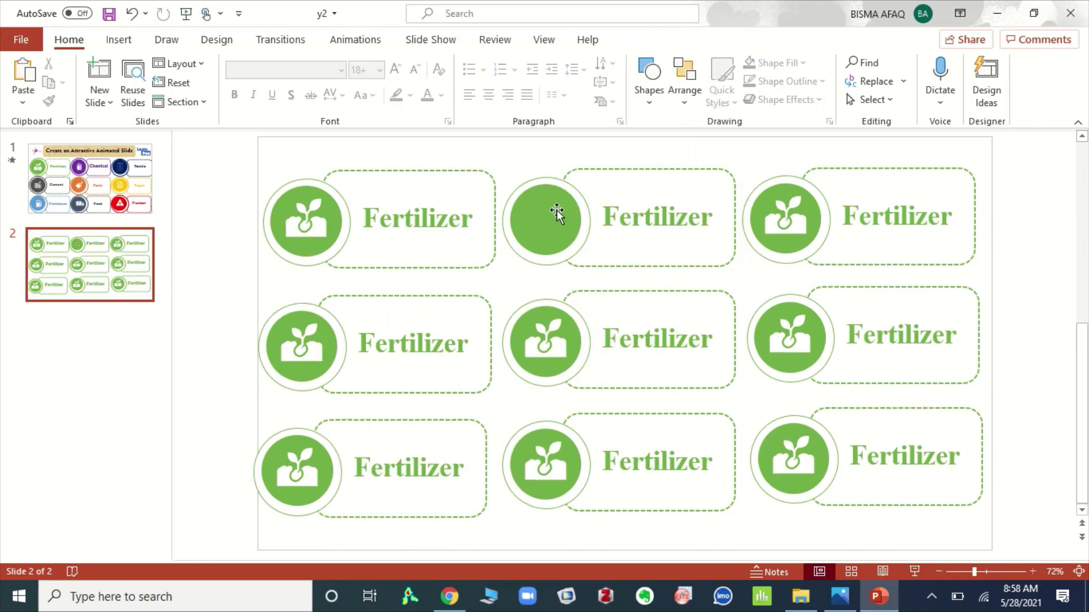
left_click(553, 210)
left_click(553, 210)
right_click(553, 210)
left_click(606, 541)
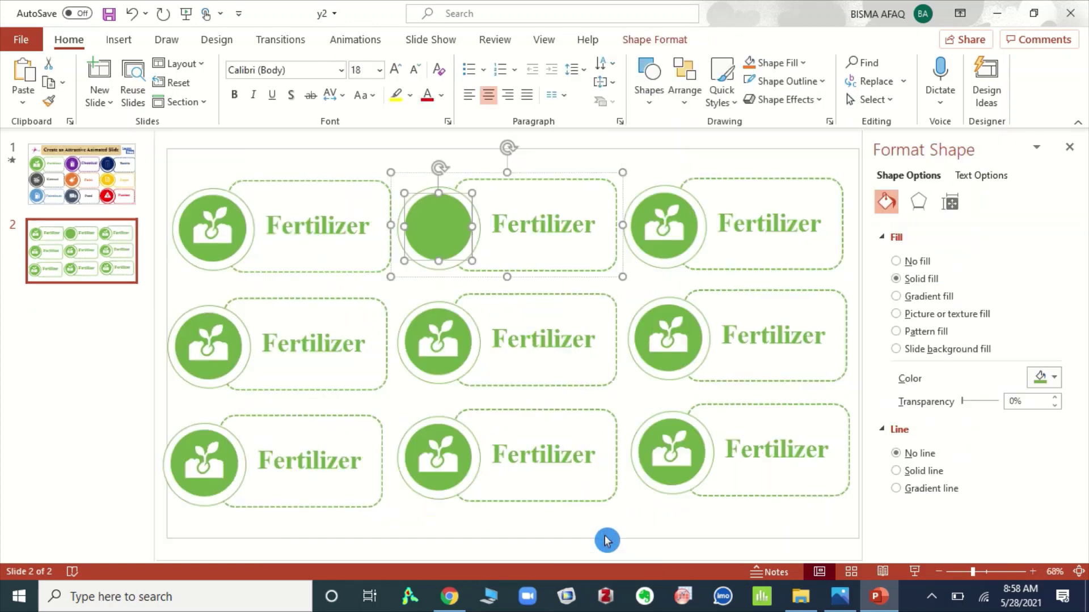
left_click(1056, 380)
left_click(1078, 271)
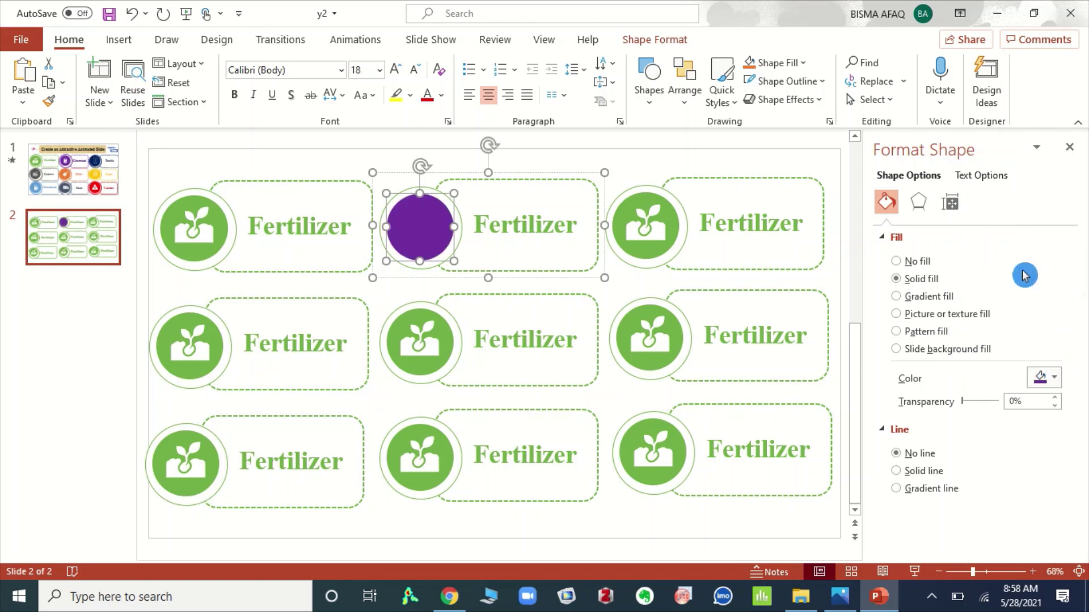
Replace the label text with 'Chemical' and colour it the circle's purple
left_click(533, 225)
left_click_drag(582, 227, 478, 230)
type("Chemical")
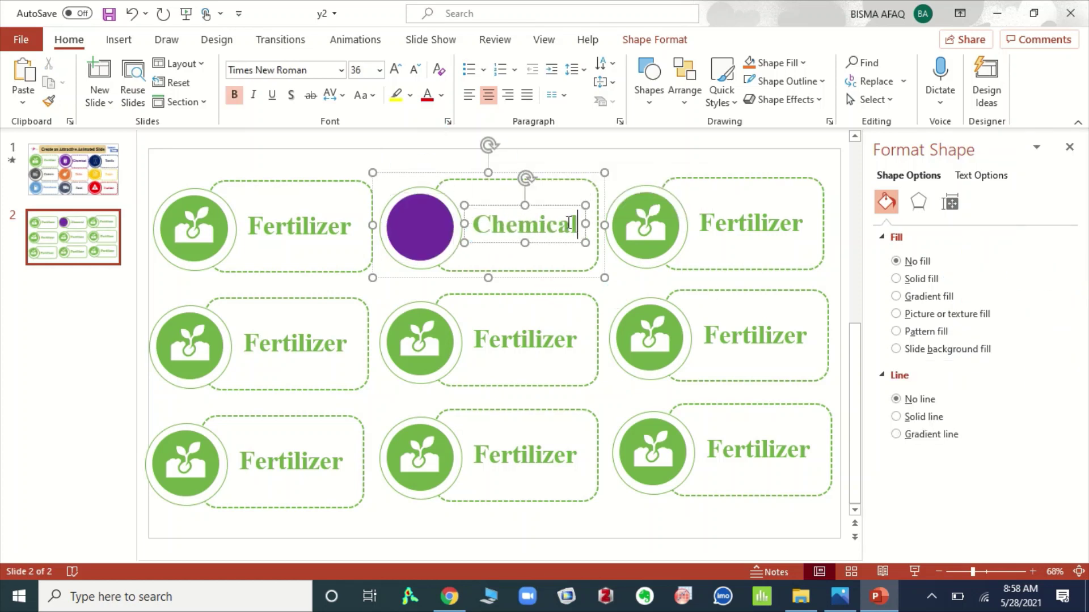
double_click(547, 229)
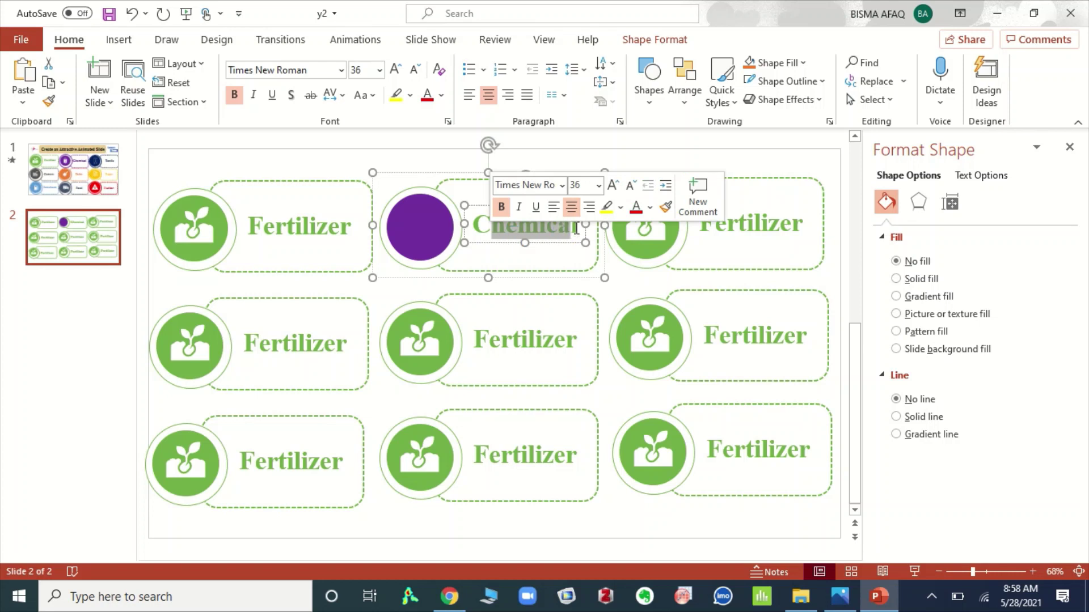
left_click(658, 210)
left_click(693, 448)
left_click(417, 221)
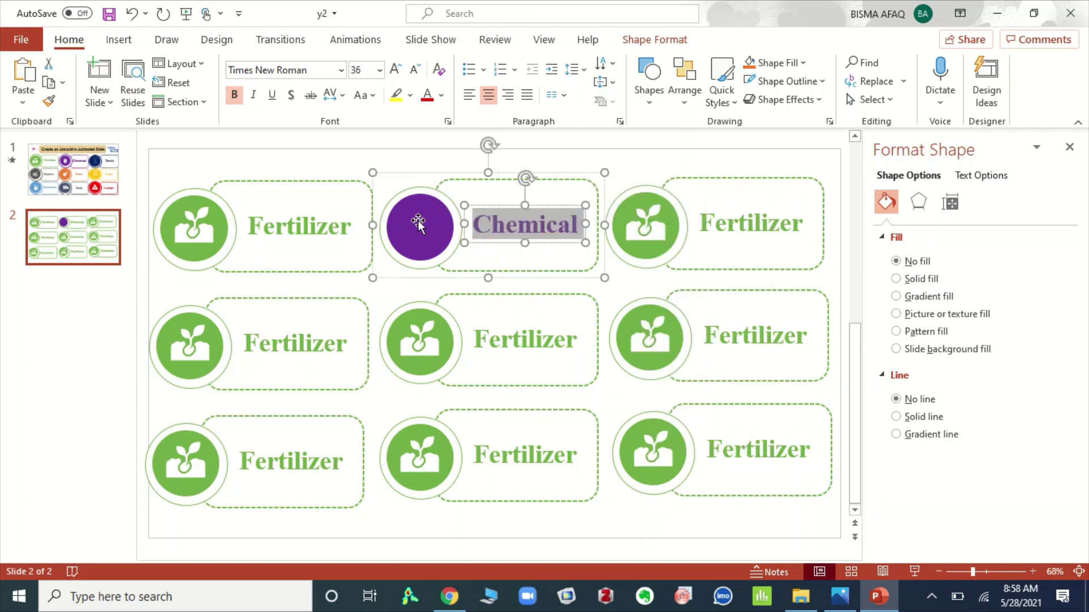
Colour the Chemical box's dashed outline purple with the Eyedropper, then set the circle's outline colour
left_click(506, 196)
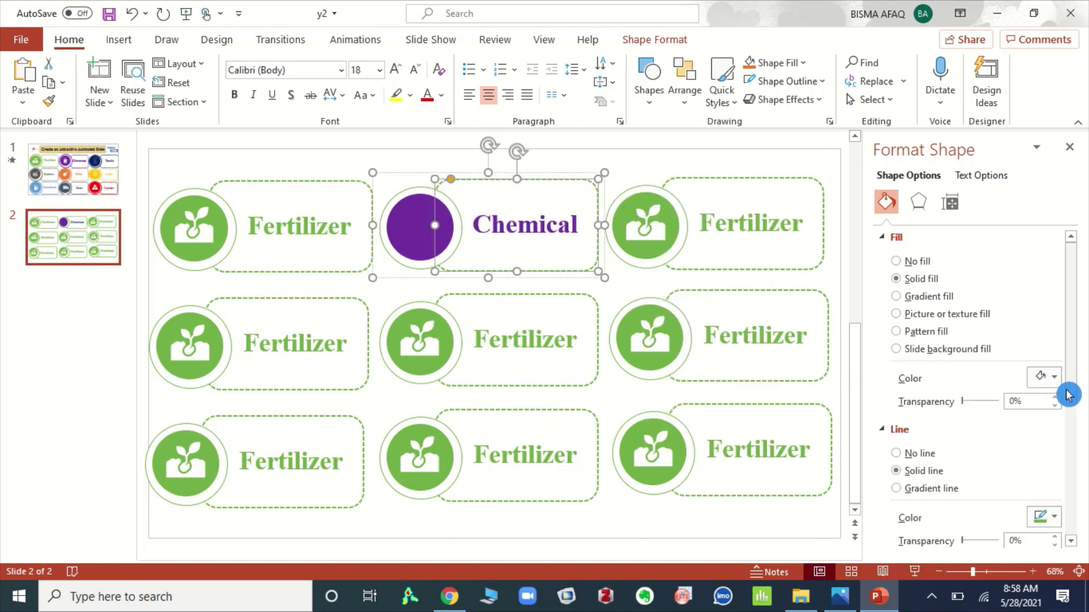
left_click(1060, 523)
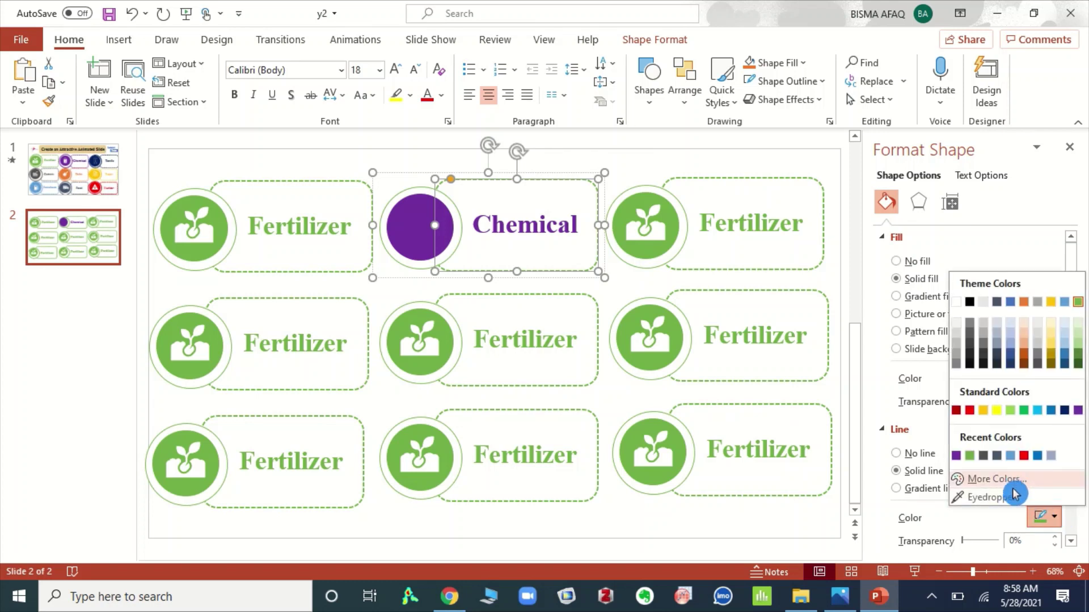
left_click(1014, 496)
scroll(1077, 390, "down", 3)
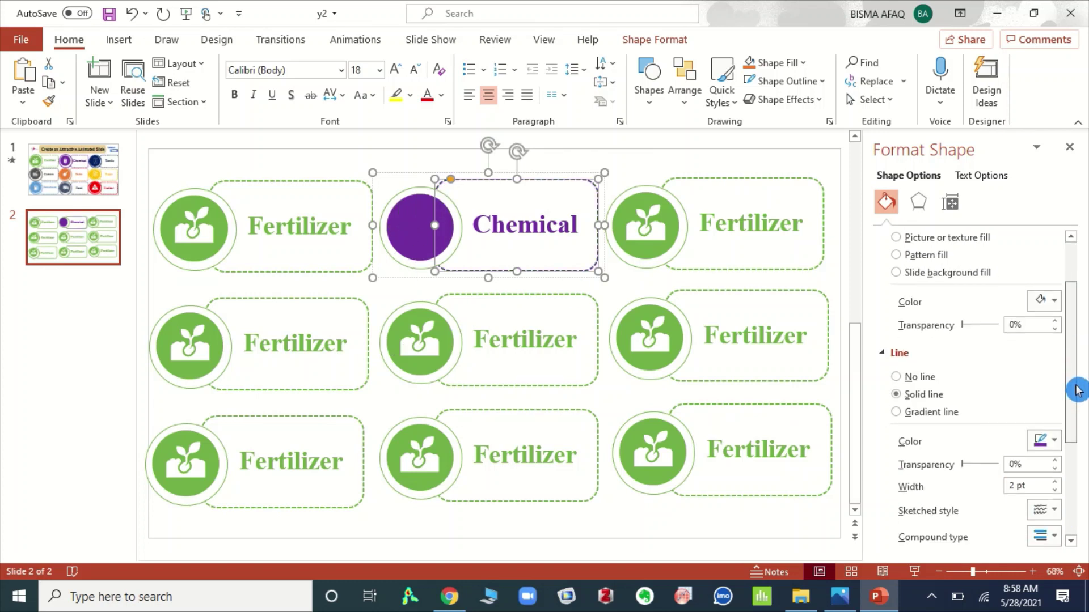
left_click(418, 189)
left_click(1056, 442)
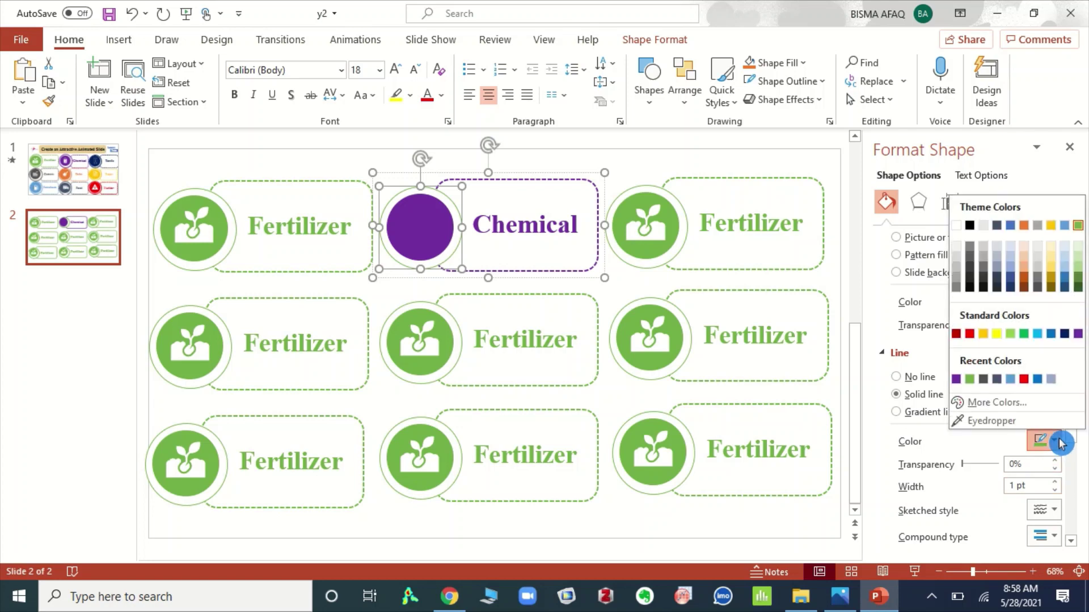
left_click(992, 422)
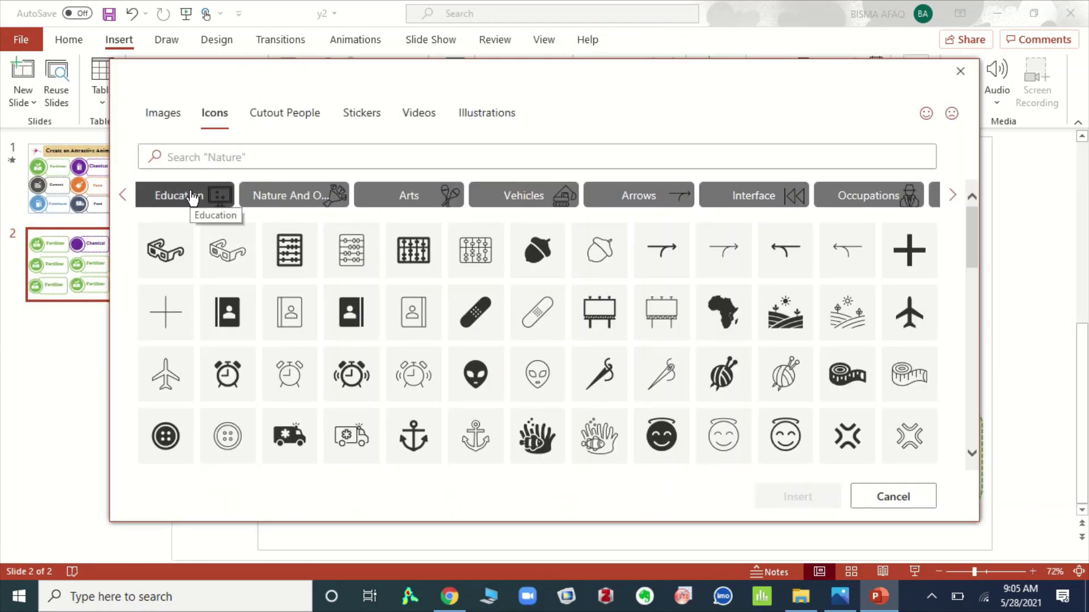
Insert the beaker icon from the Education category and centre it on the purple circle
left_click(193, 198)
left_click(898, 256)
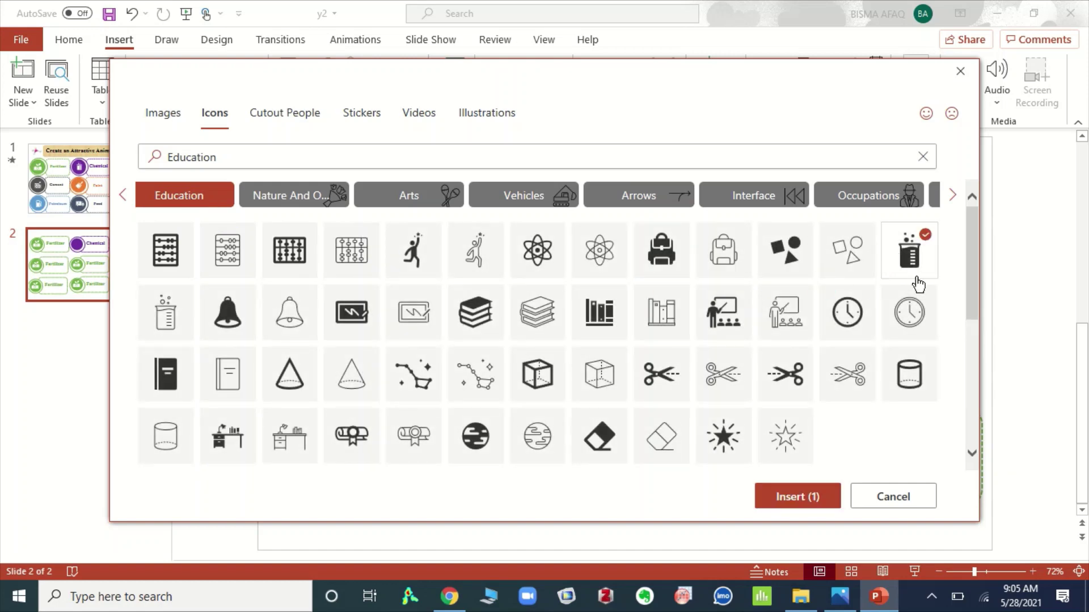
left_click(818, 496)
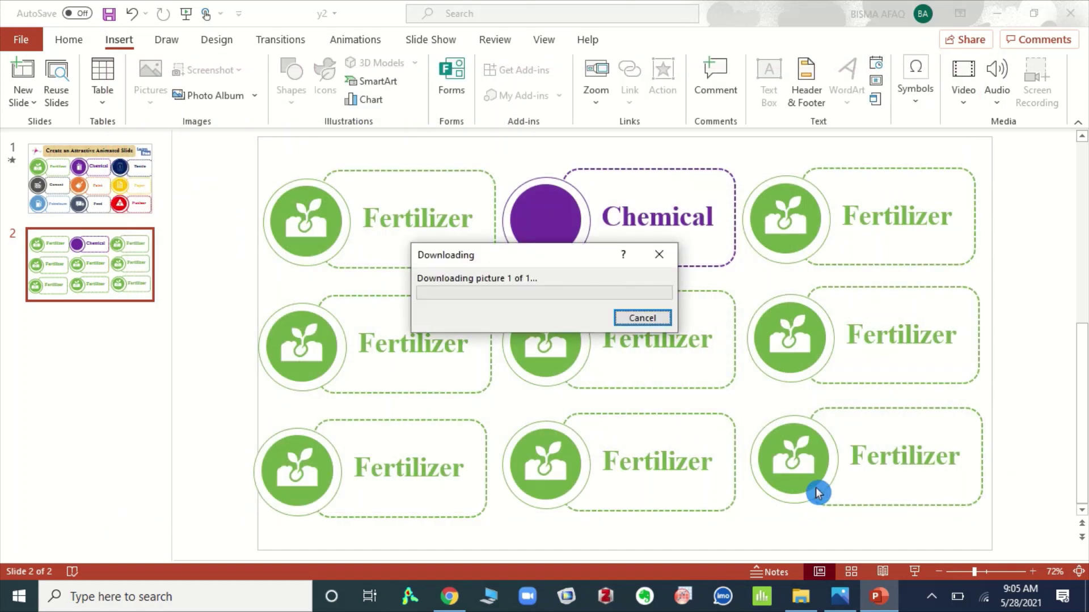
left_click_drag(587, 260, 555, 211)
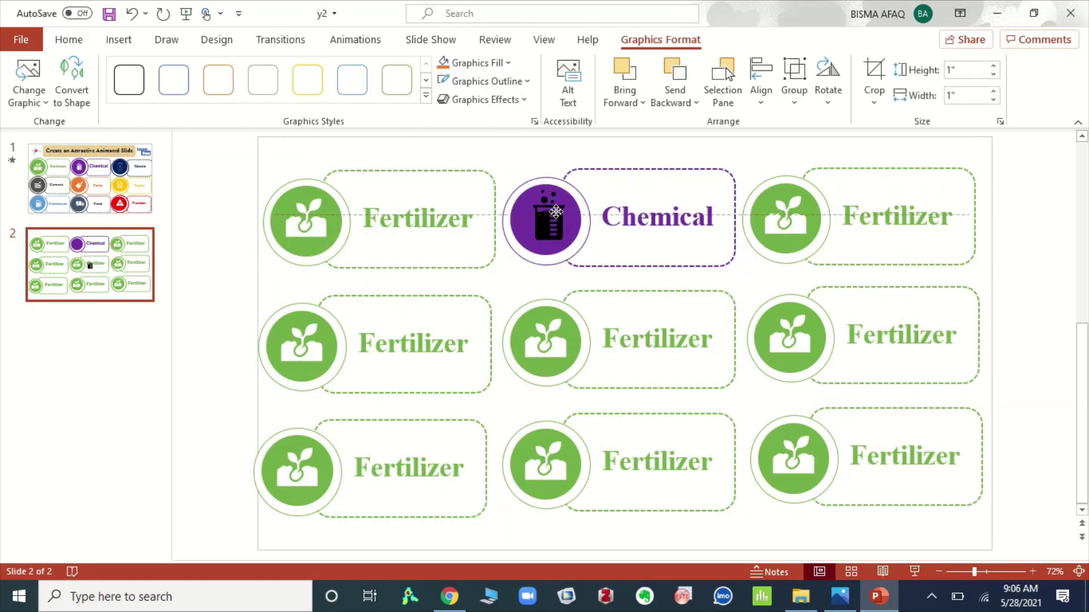
Fill the beaker icon white
right_click(552, 213)
left_click(628, 529)
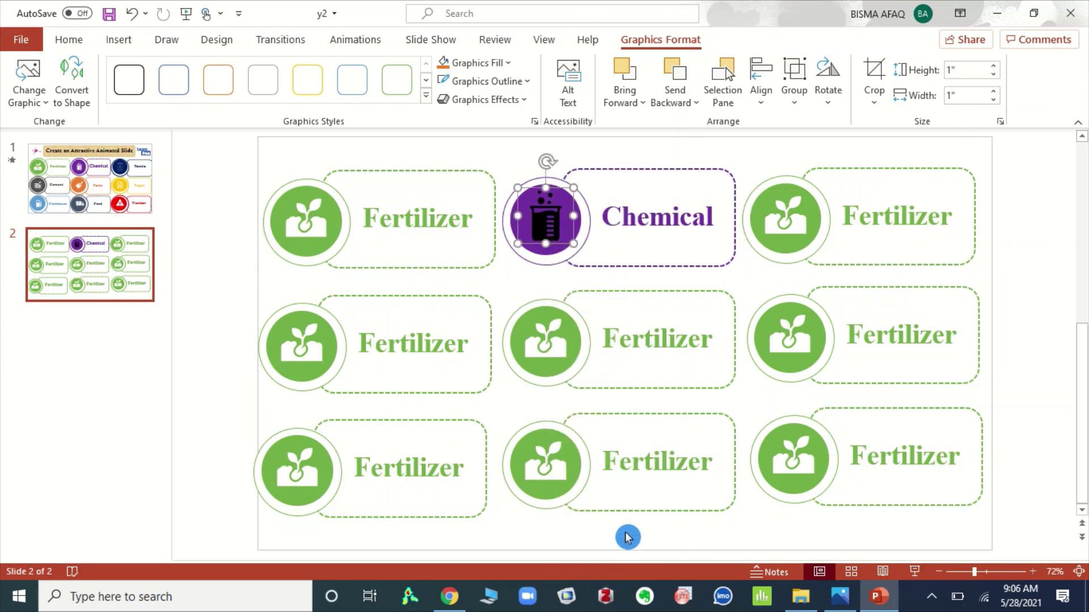
left_click(1053, 356)
left_click(956, 141)
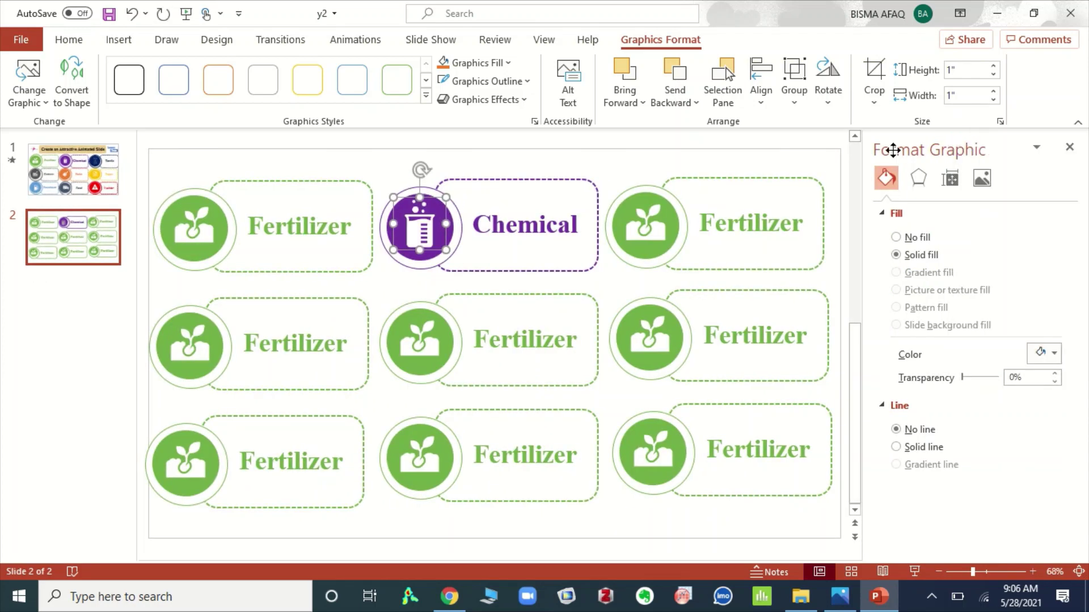
left_click(836, 170)
left_click(1071, 149)
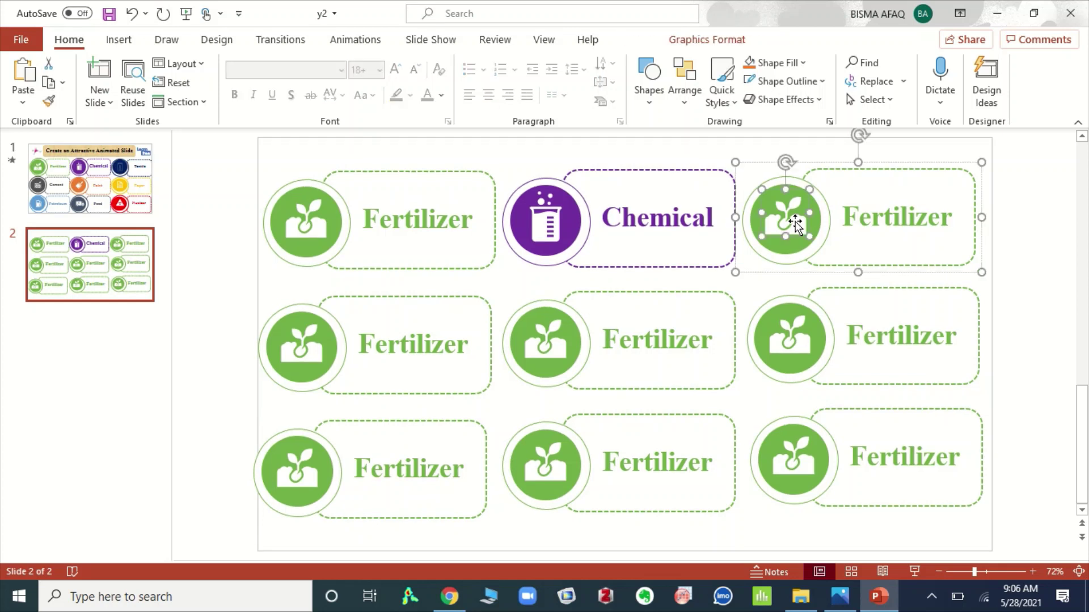
Select the beaker icon and the dashed Chemical box and group them
left_click(545, 229)
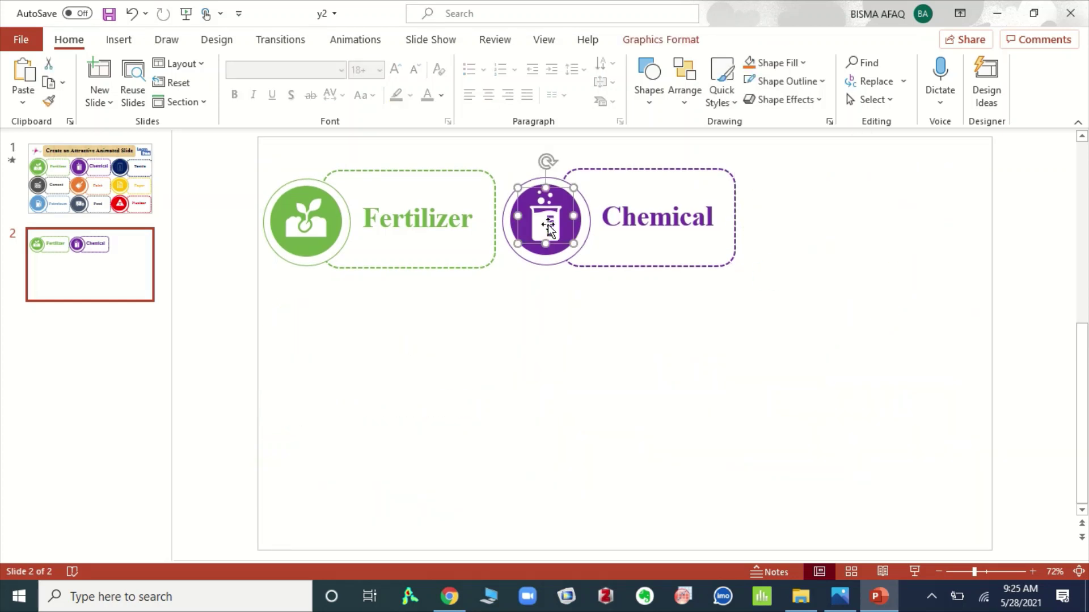
left_click(643, 167, "shift")
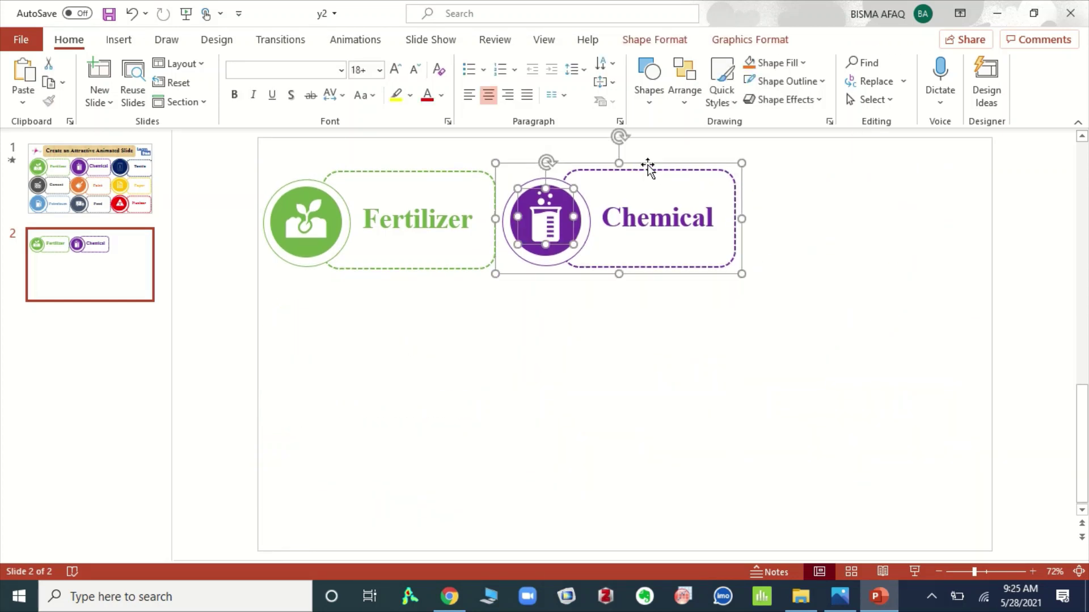
key("ctrl+g")
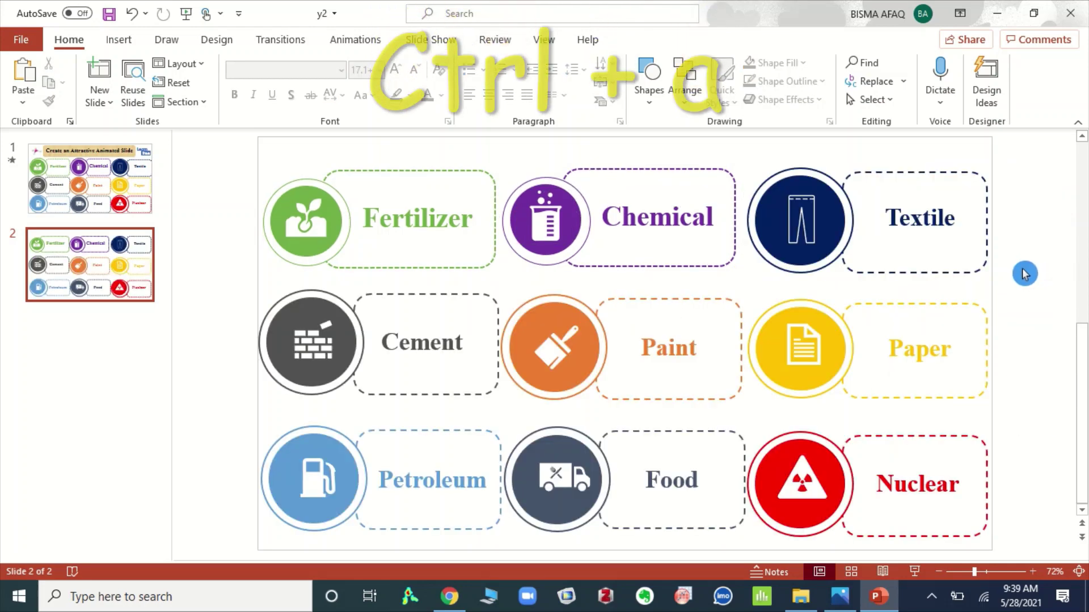
Select every badge on the slide and apply the Stretch entrance effect to all of them
key("ctrl+a")
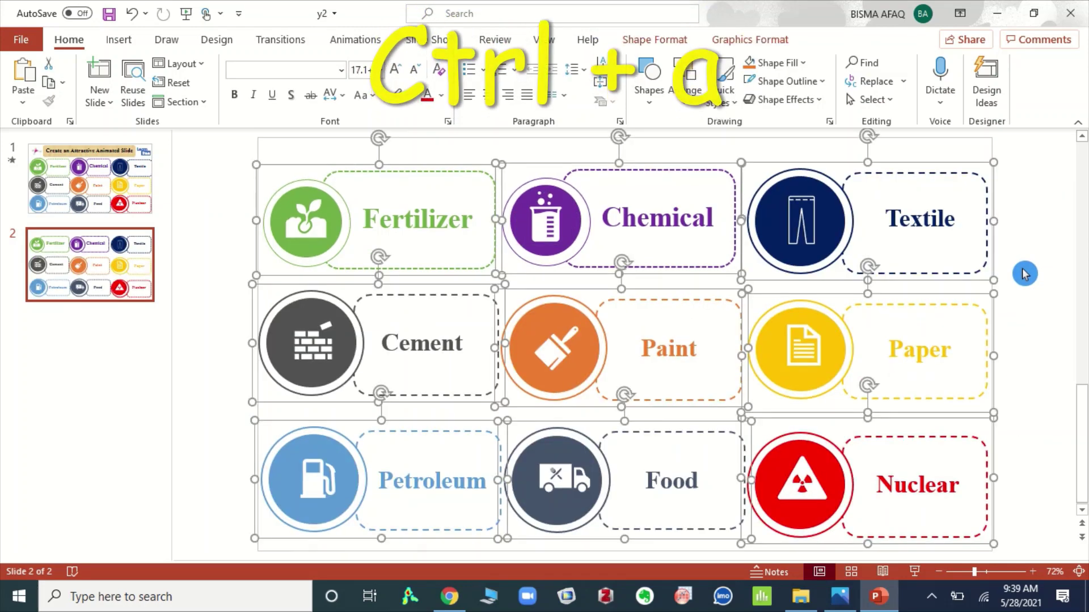
left_click(356, 40)
left_click(586, 104)
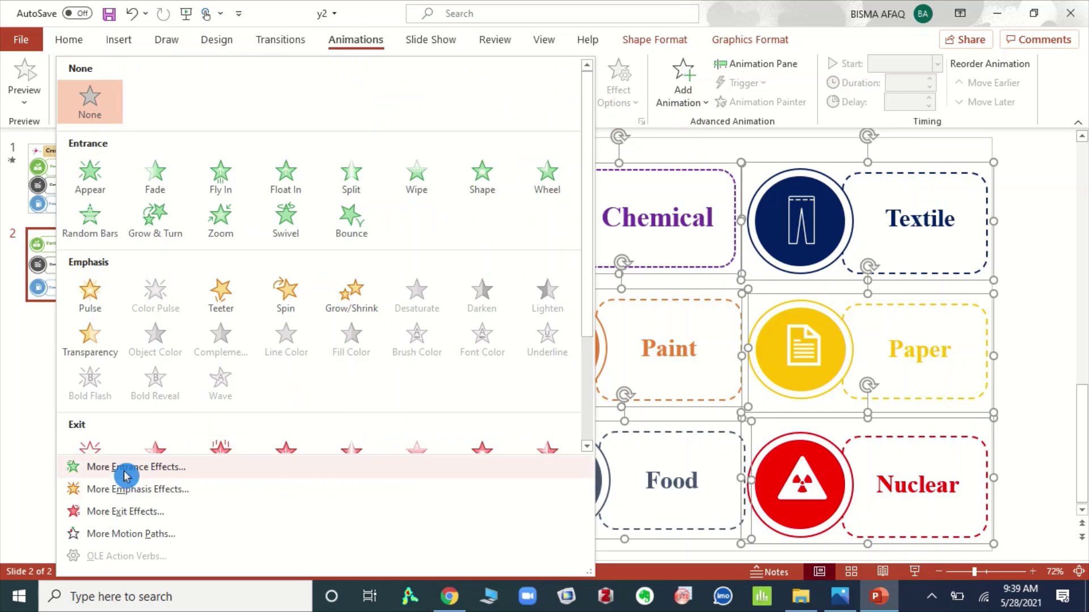
left_click(97, 467)
left_click_drag(639, 250, 639, 311)
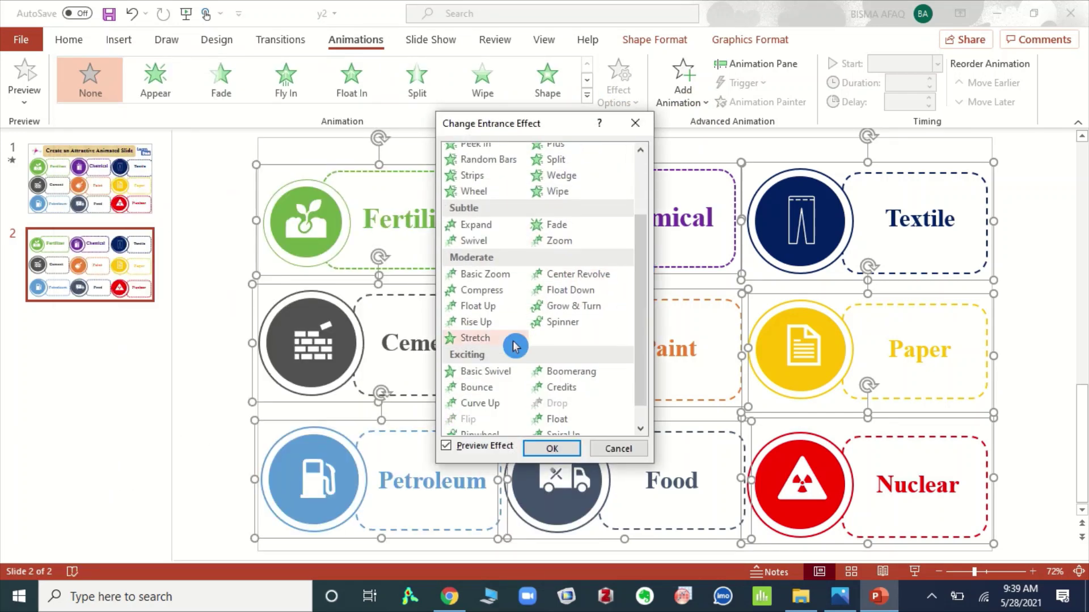
left_click(493, 339)
left_click(555, 450)
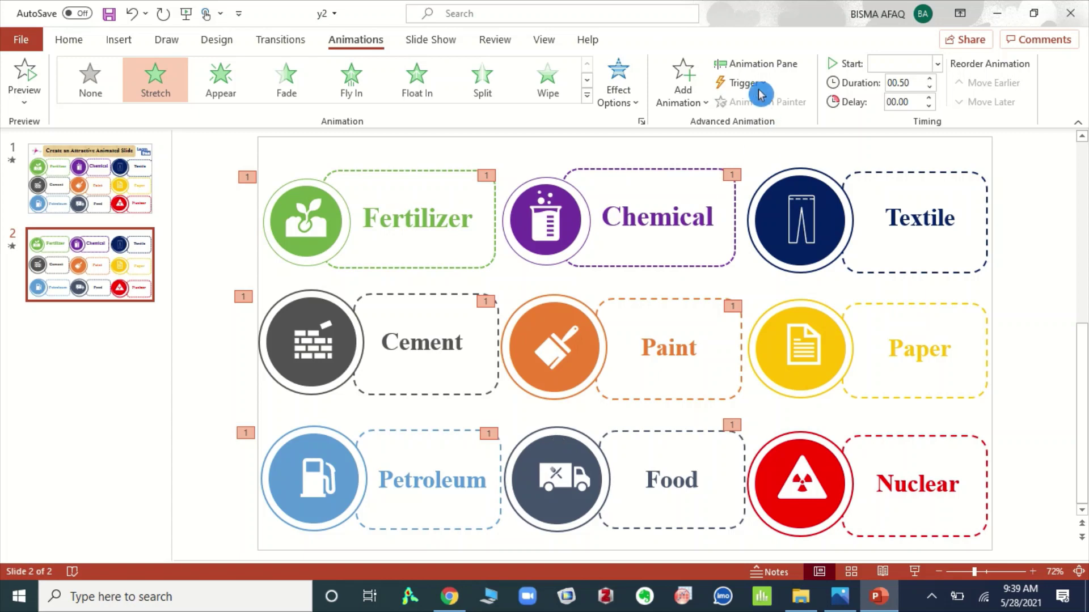
In the Animation Pane, set Groups 199, 201, 209 and 217 to start On Click
left_click(758, 64)
left_click(890, 217)
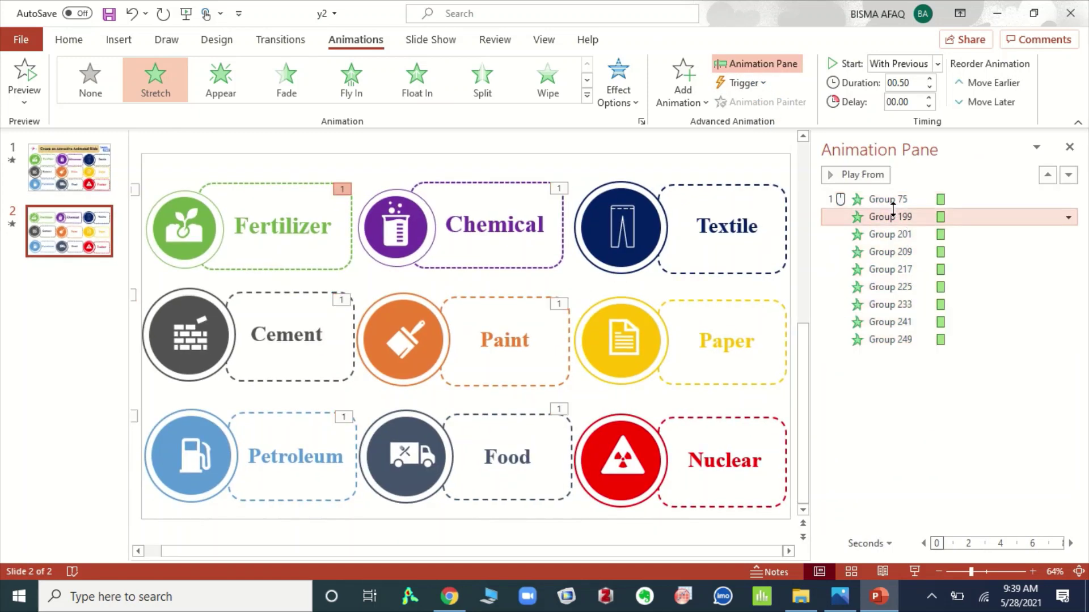
left_click(937, 66)
left_click(895, 83)
left_click(890, 234)
left_click(937, 64)
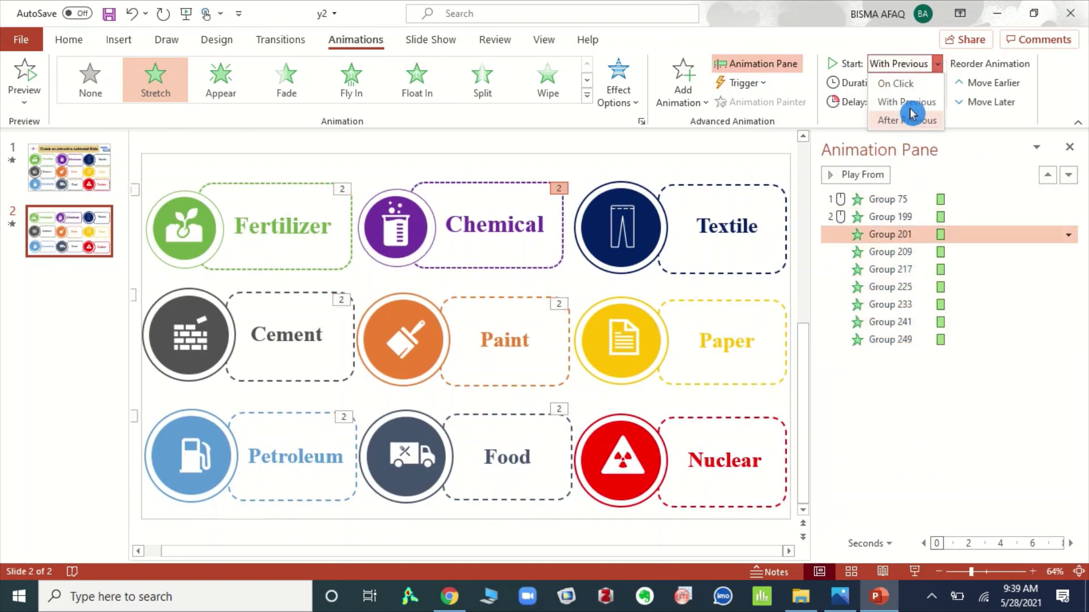
left_click(895, 83)
left_click(890, 252)
left_click(937, 64)
left_click(895, 84)
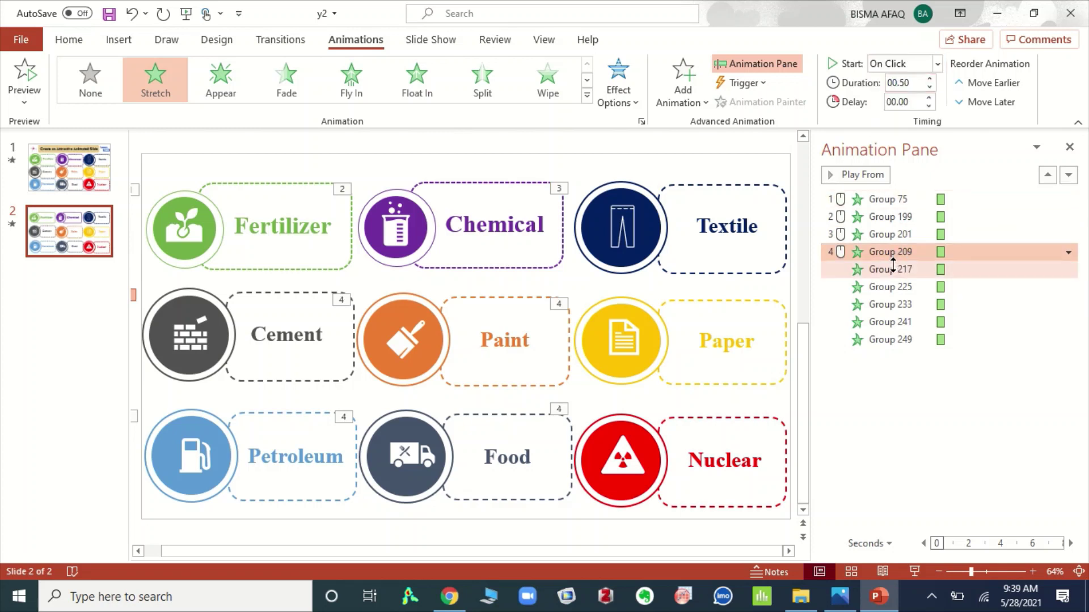
left_click(893, 269)
left_click(935, 63)
left_click(919, 82)
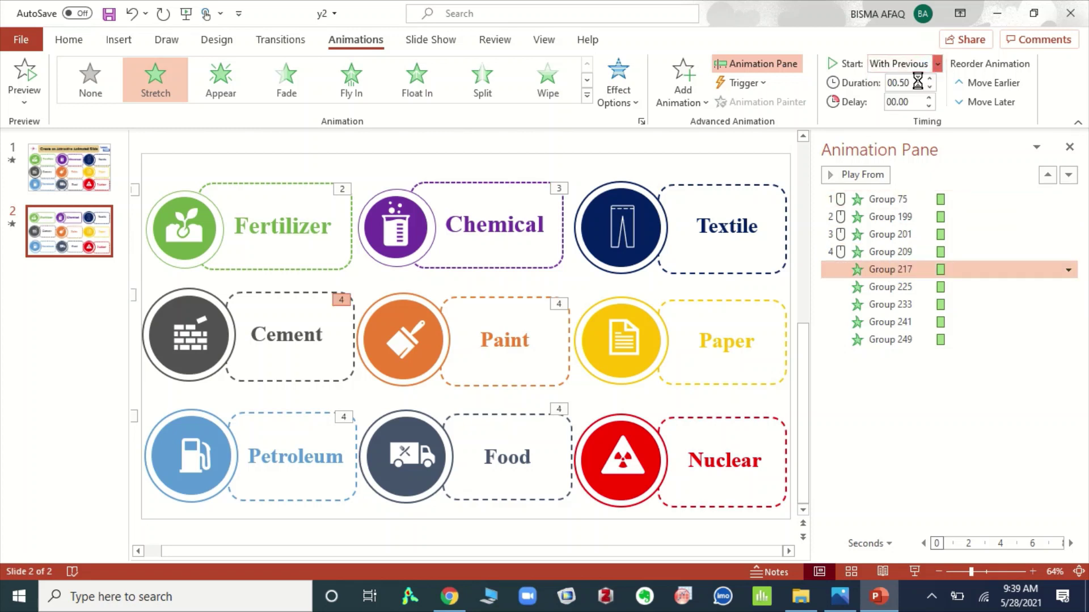
Set the remaining animations through Group 249 to On Click, then close the pane
left_click(891, 287, "ctrl")
left_click(891, 305, "ctrl")
left_click(890, 322, "ctrl")
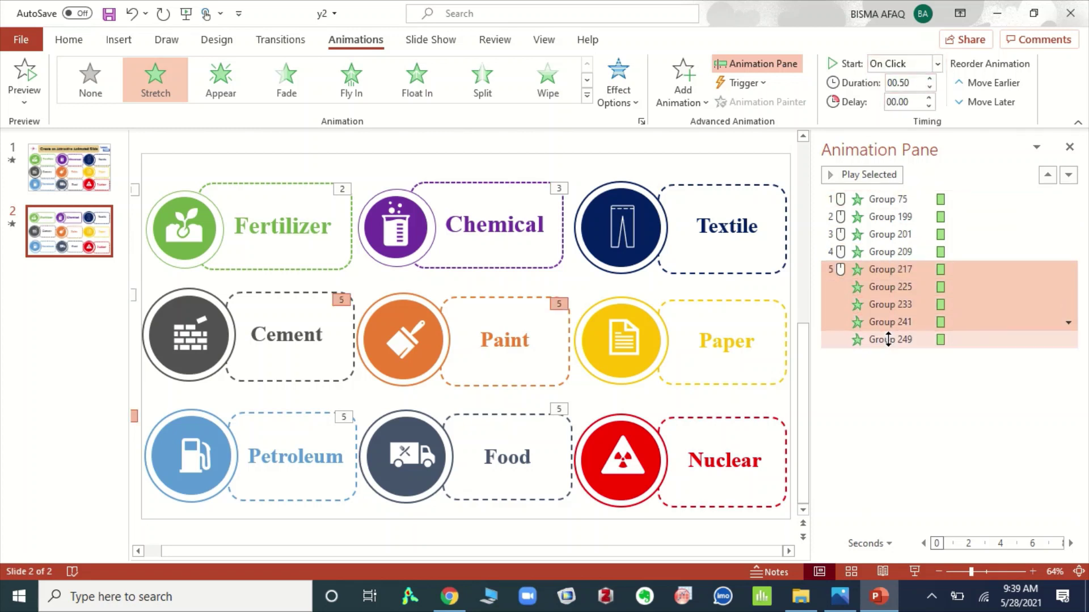
left_click(890, 339, "ctrl")
left_click(937, 63)
left_click(902, 74)
left_click(927, 454)
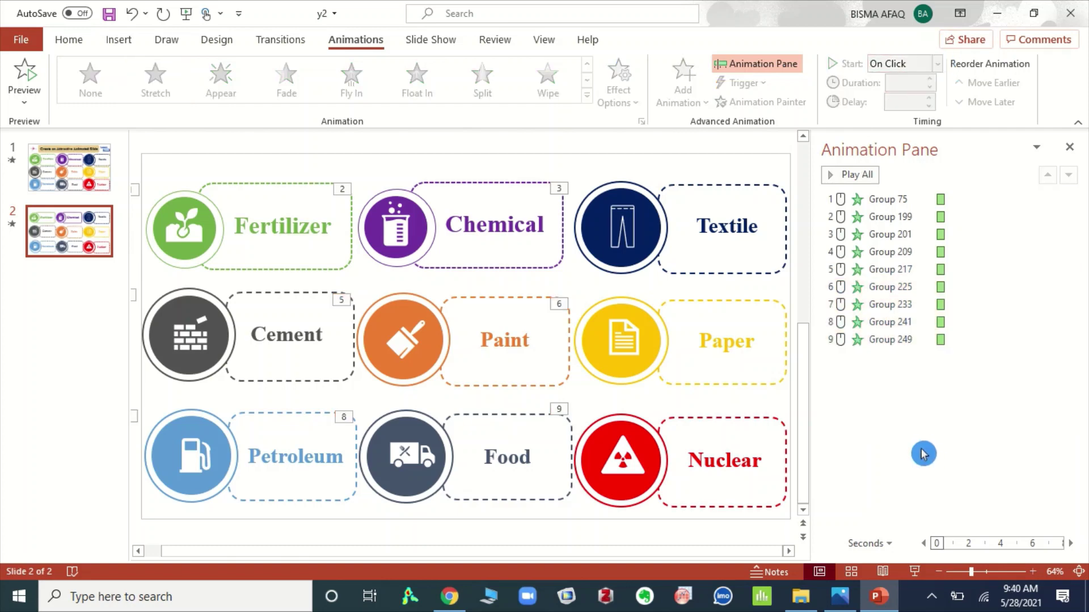
left_click(1072, 147)
left_click(71, 41)
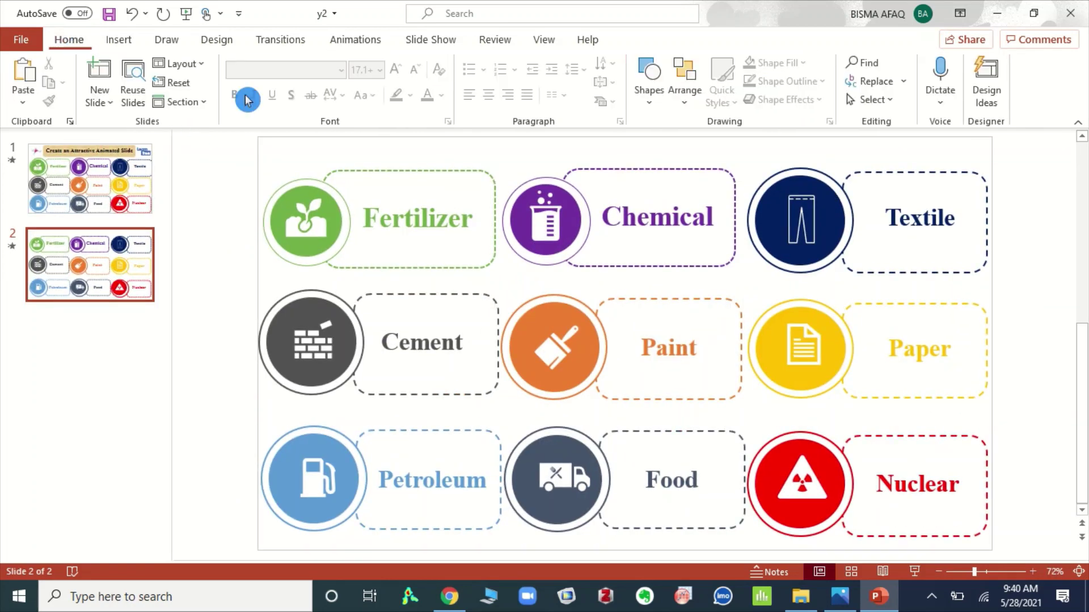
Start the slide show from the current slide
left_click(917, 570)
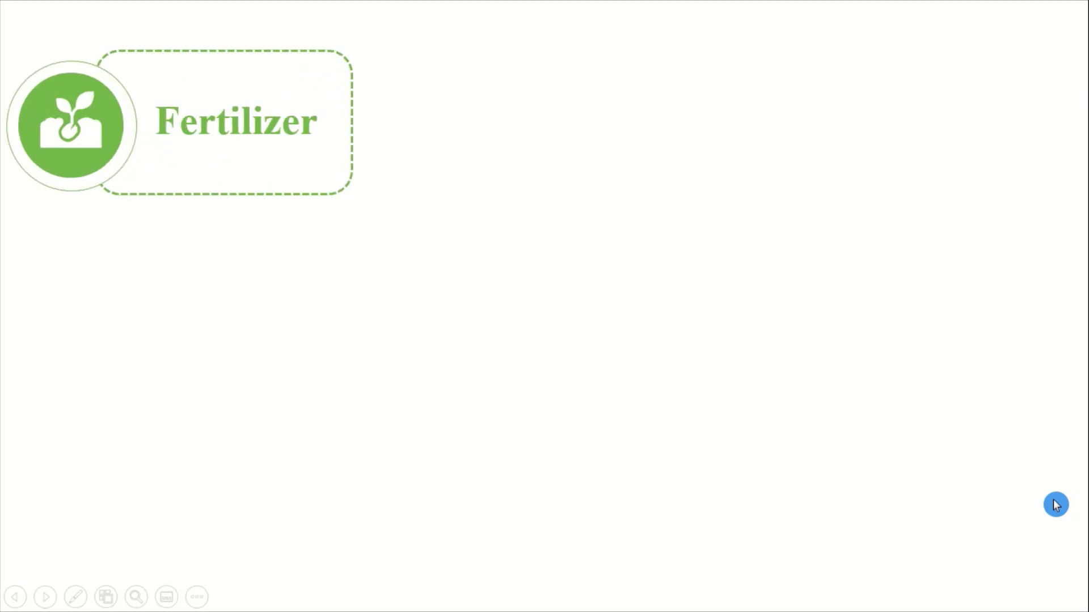